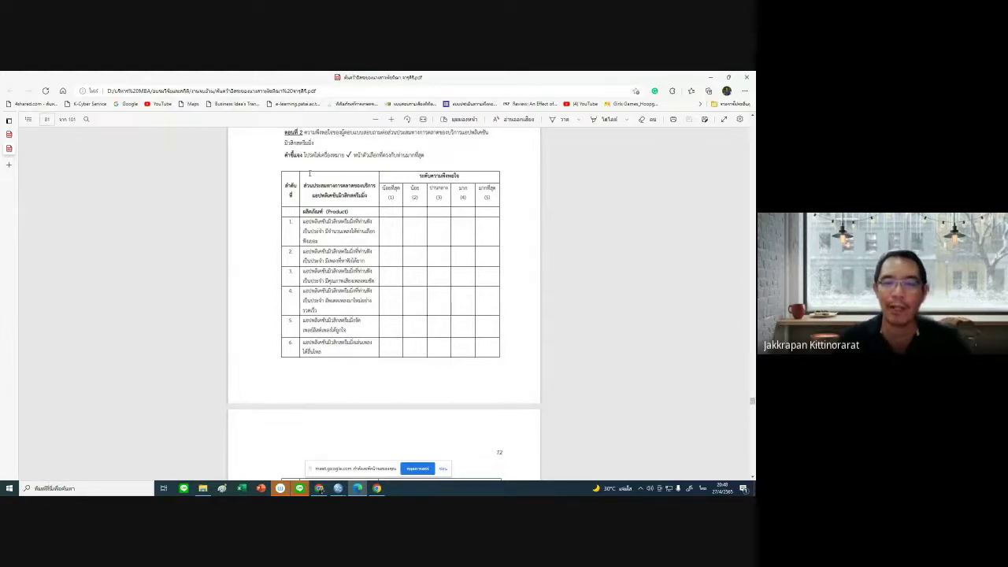
# Enlarge the PDF questionnaire and bring the Part 2 satisfaction table with the Product items into view
pyautogui.click(391, 120)
pyautogui.click(390, 119)
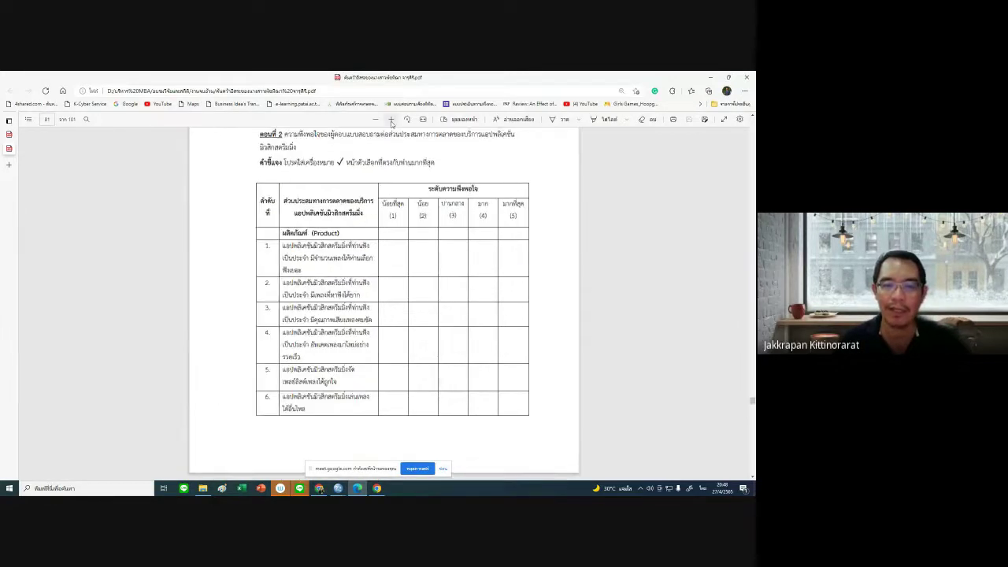
pyautogui.click(391, 119)
pyautogui.scroll(-1, 389, 187)
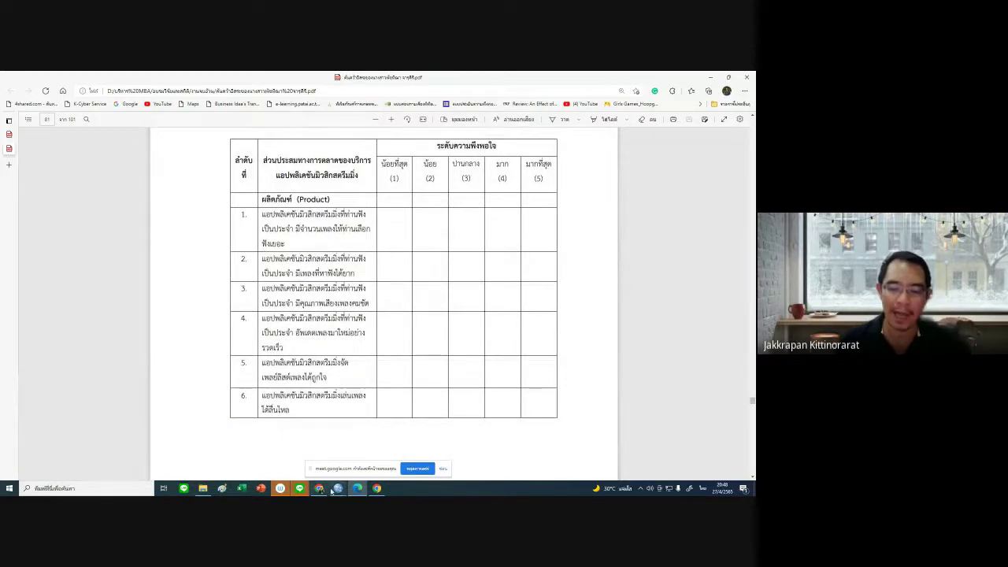
# Switch between the SPSS Data Editor and the PDF questionnaire to compare the Product questions with the variable list
pyautogui.moveTo(332, 489)
pyautogui.click(359, 460)
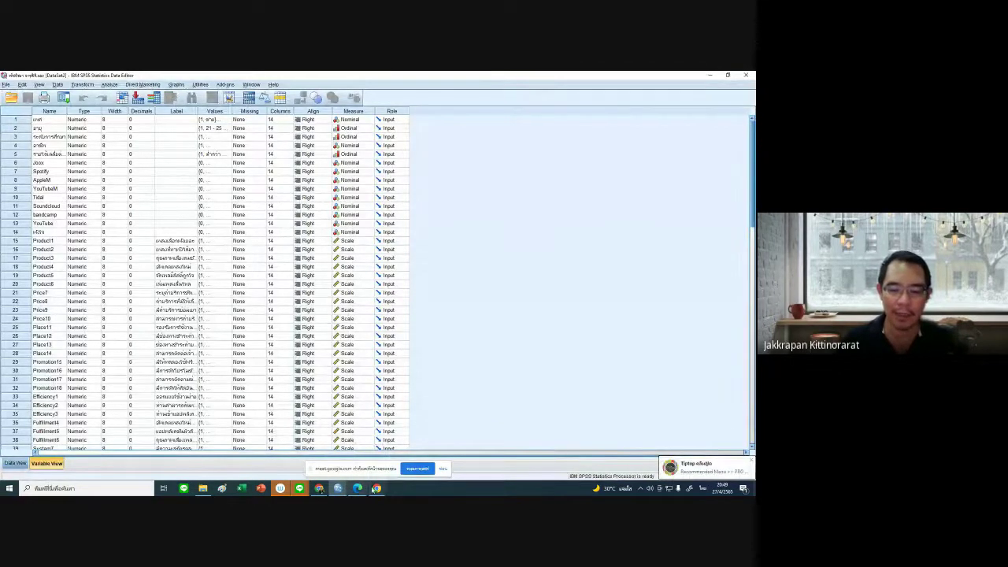
pyautogui.click(357, 489)
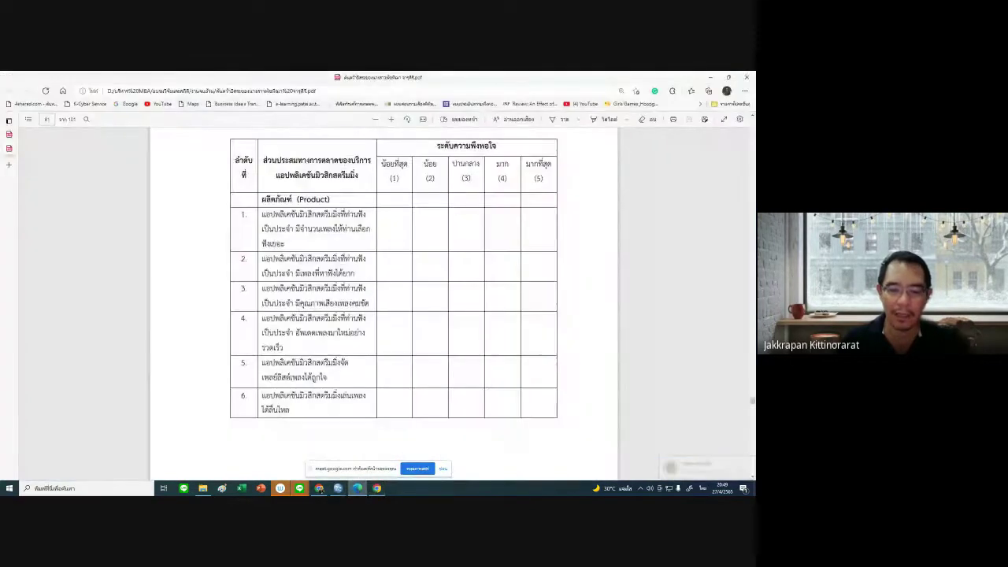
pyautogui.click(336, 487)
pyautogui.click(380, 452)
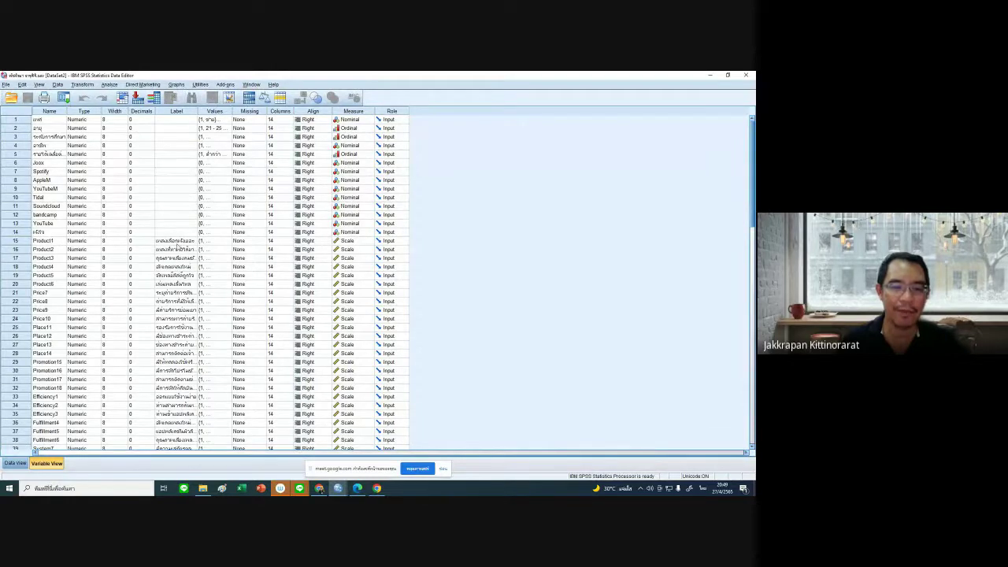
pyautogui.click(375, 488)
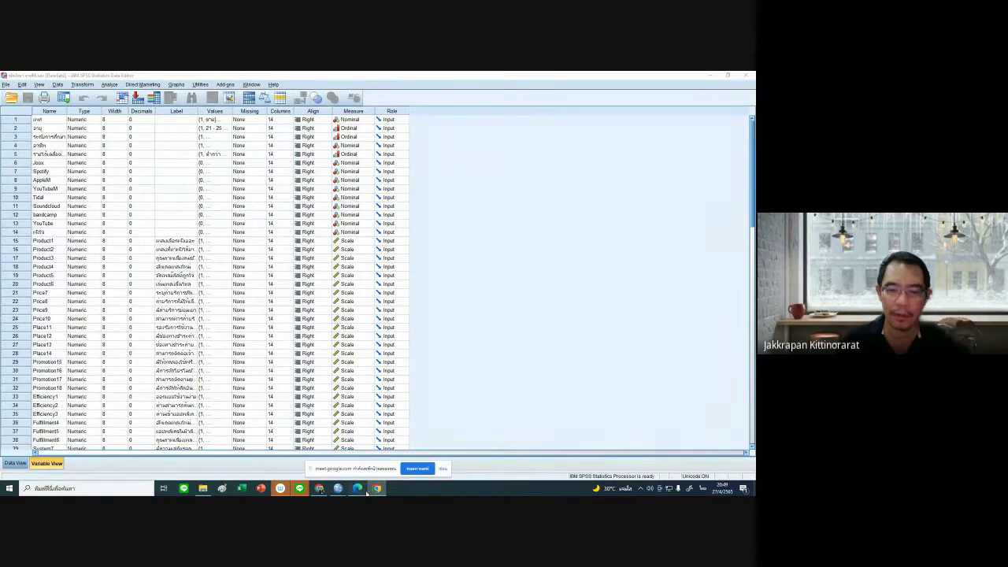
pyautogui.click(361, 489)
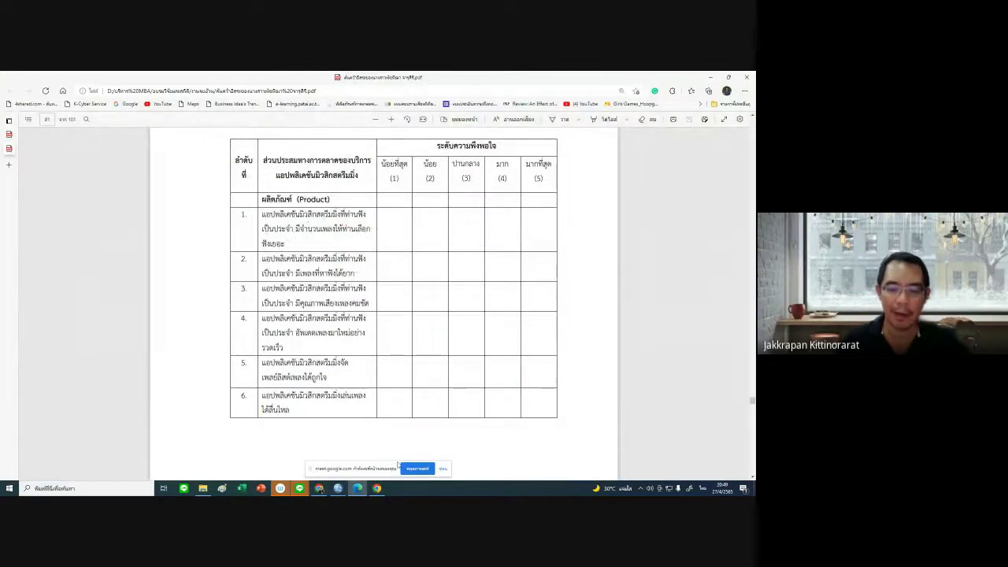
pyautogui.click(338, 488)
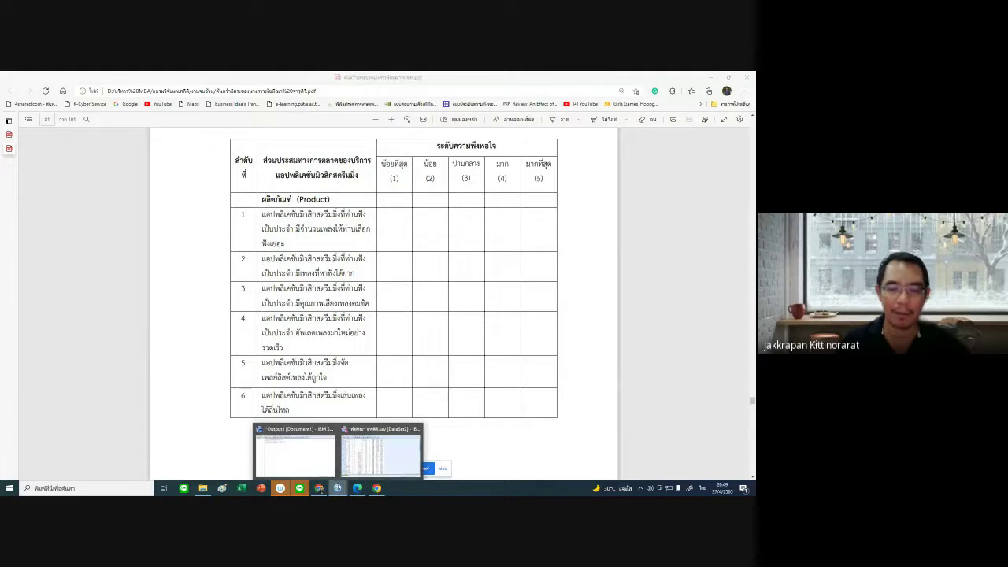
pyautogui.click(380, 454)
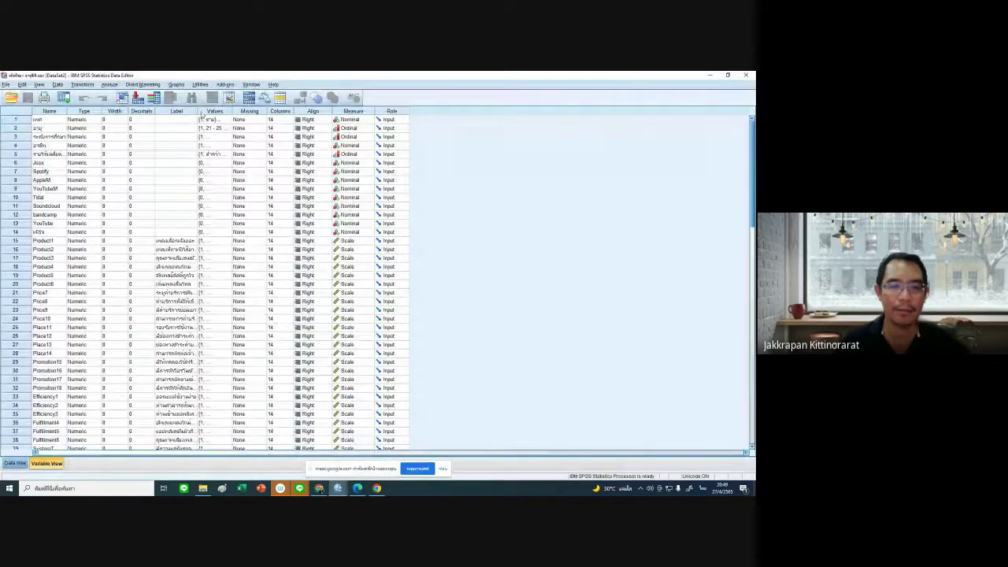
# Widen the Label column of the variable list so the Product, Price, Place and Promotion labels are readable
pyautogui.moveTo(189, 111); pyautogui.dragTo(313, 111)
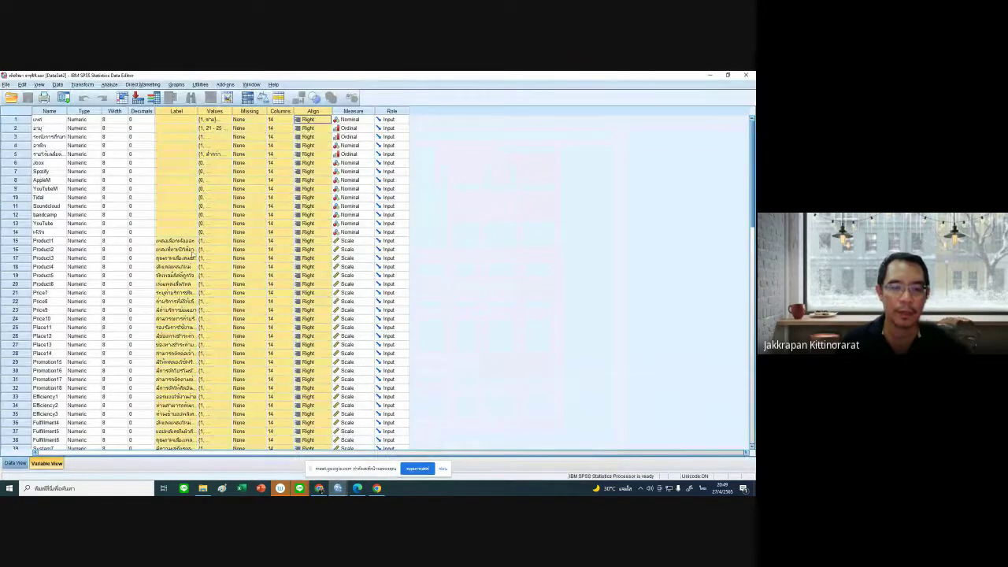
pyautogui.click(192, 242)
pyautogui.moveTo(199, 113); pyautogui.dragTo(249, 140)
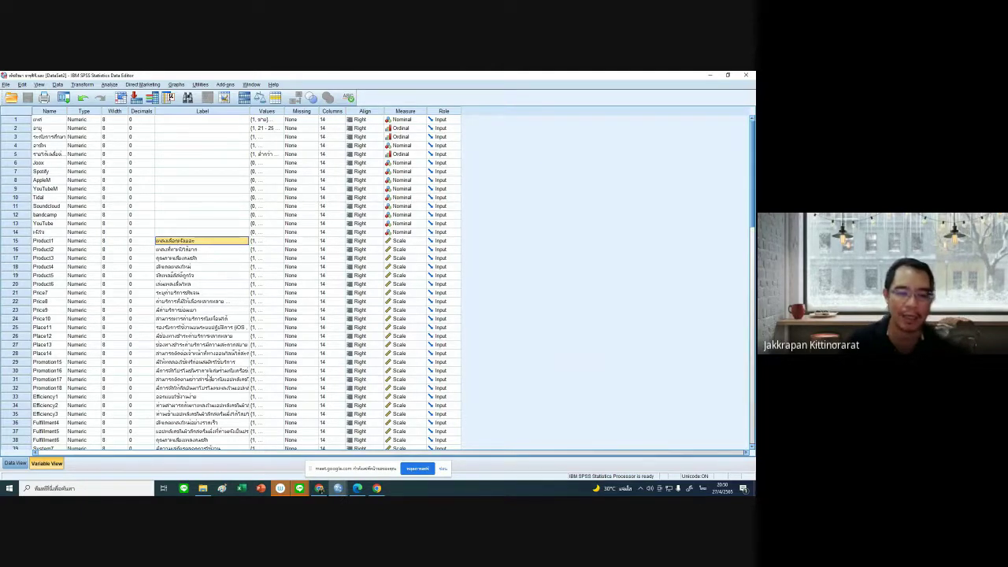
# Switch to the PDF questionnaire and read the six Product items in the satisfaction table
pyautogui.moveTo(338, 488)
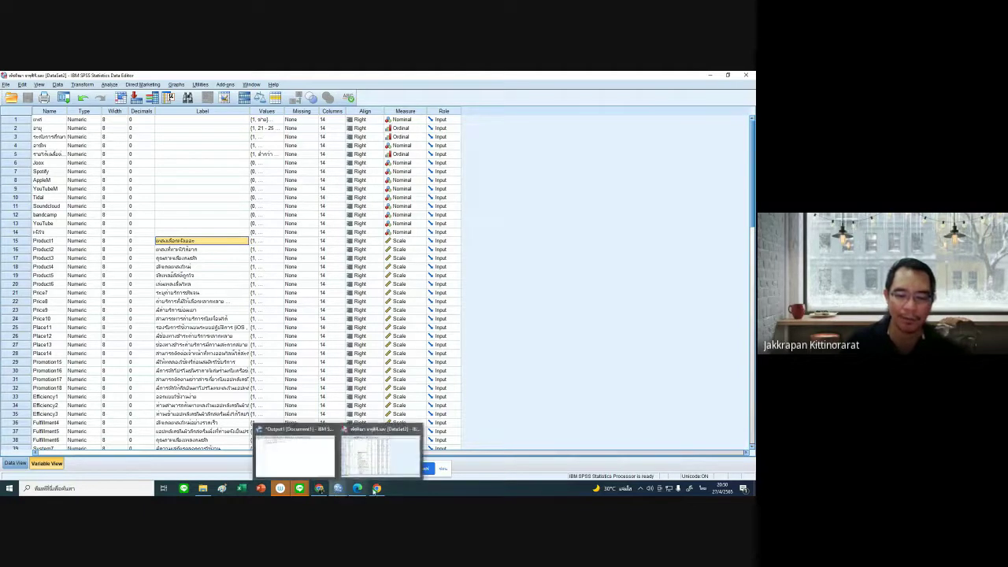
pyautogui.click(376, 488)
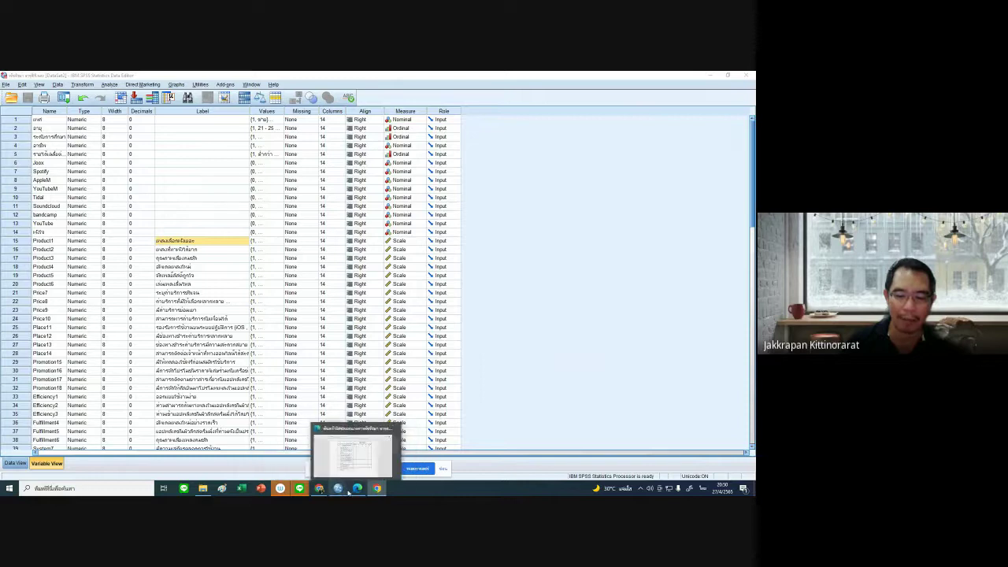
pyautogui.click(356, 489)
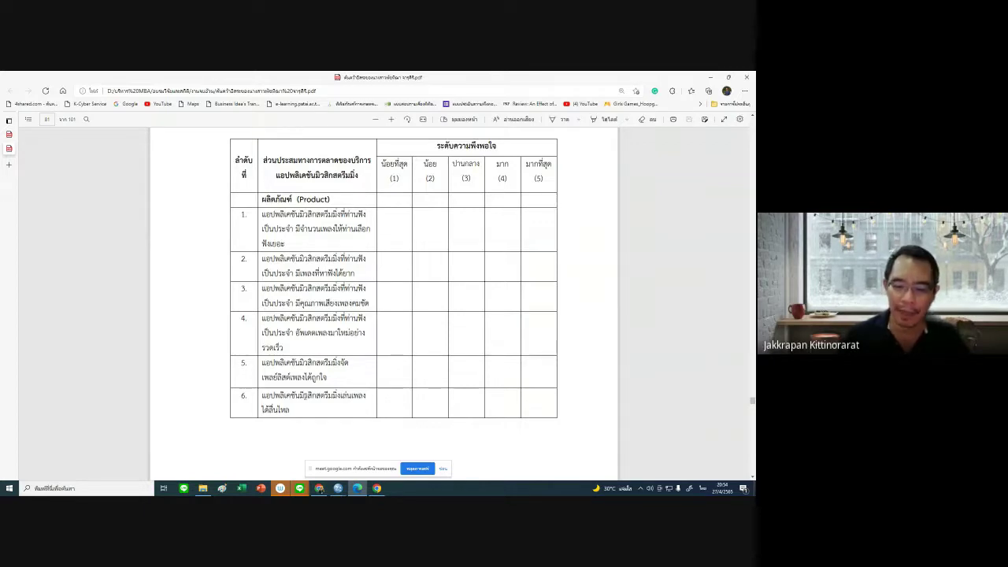
# Check the Google Meet call window, minimizing the windows in front of it, and return to the PDF questionnaire's Product table
pyautogui.click(376, 489)
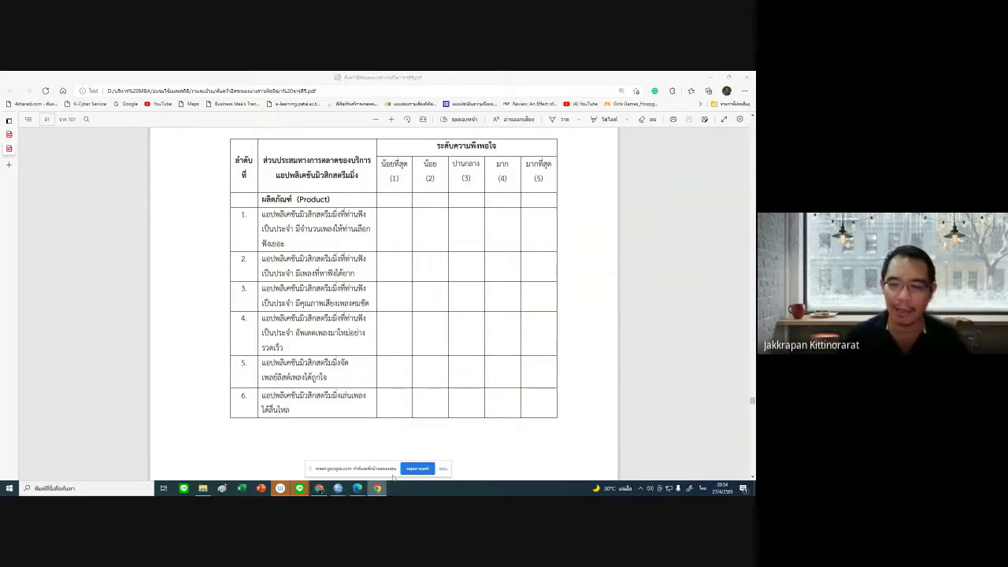
pyautogui.click(710, 76)
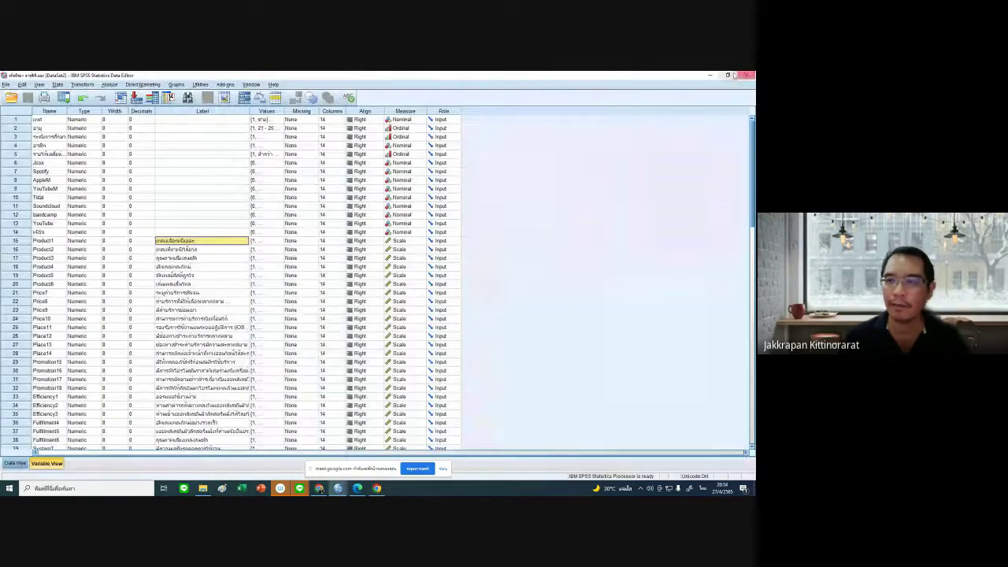
pyautogui.click(710, 75)
pyautogui.click(318, 488)
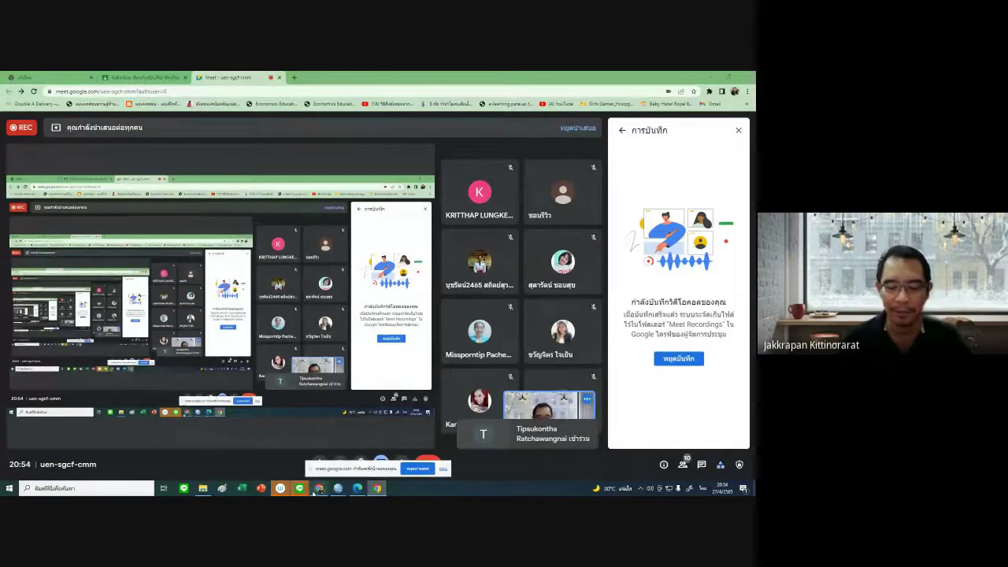
pyautogui.moveTo(315, 492)
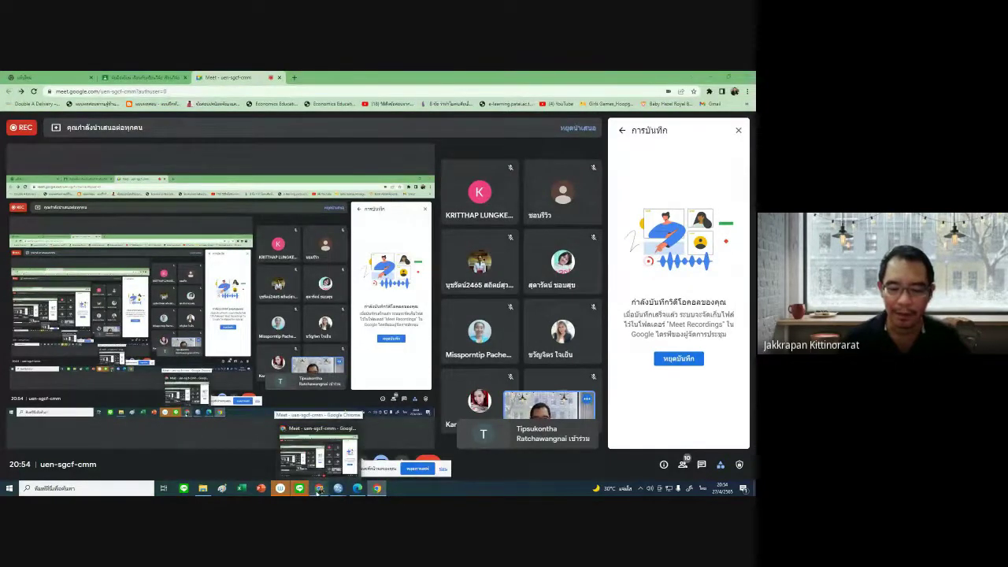
pyautogui.click(366, 454)
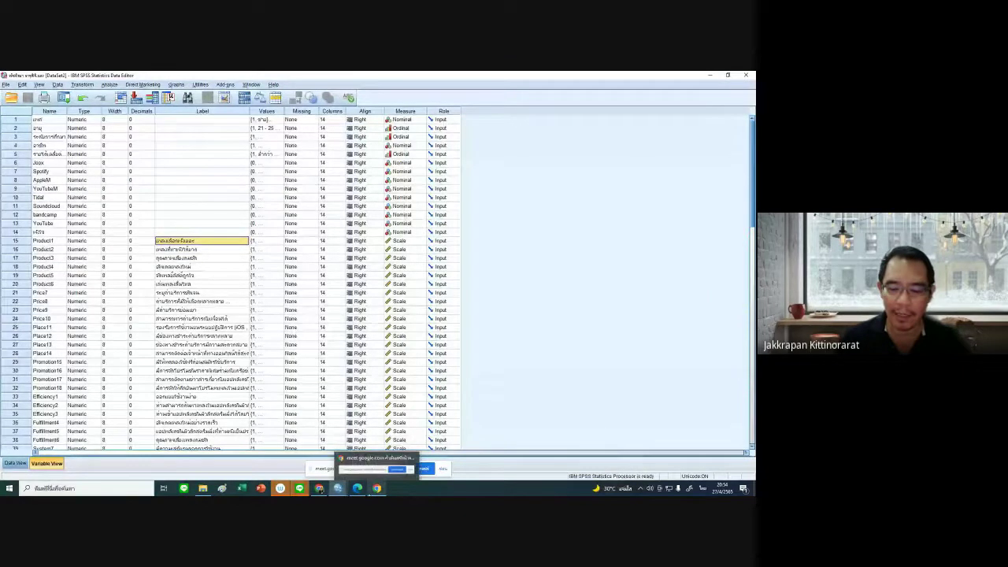
pyautogui.click(366, 457)
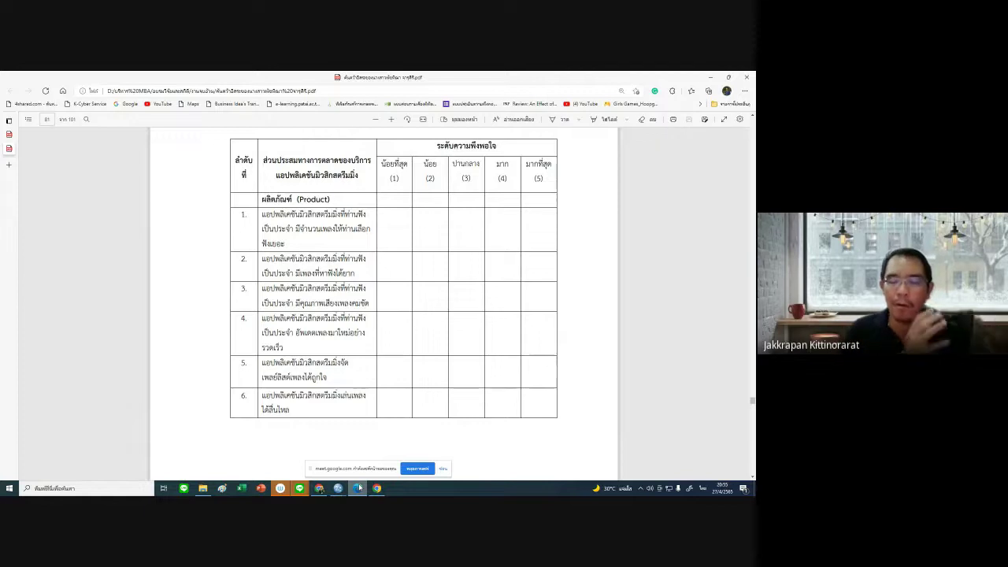
pyautogui.click(319, 488)
pyautogui.click(459, 169)
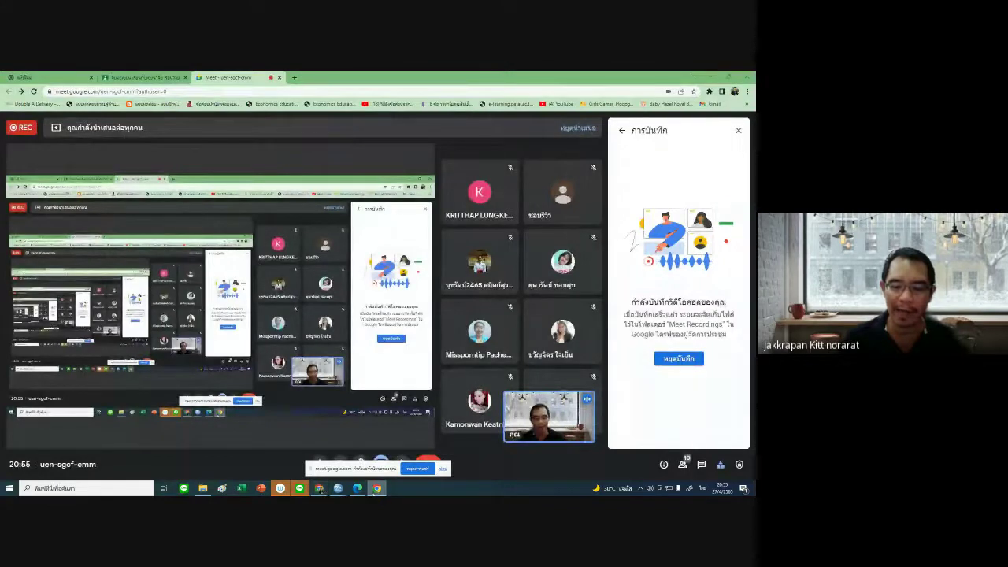
pyautogui.moveTo(339, 488)
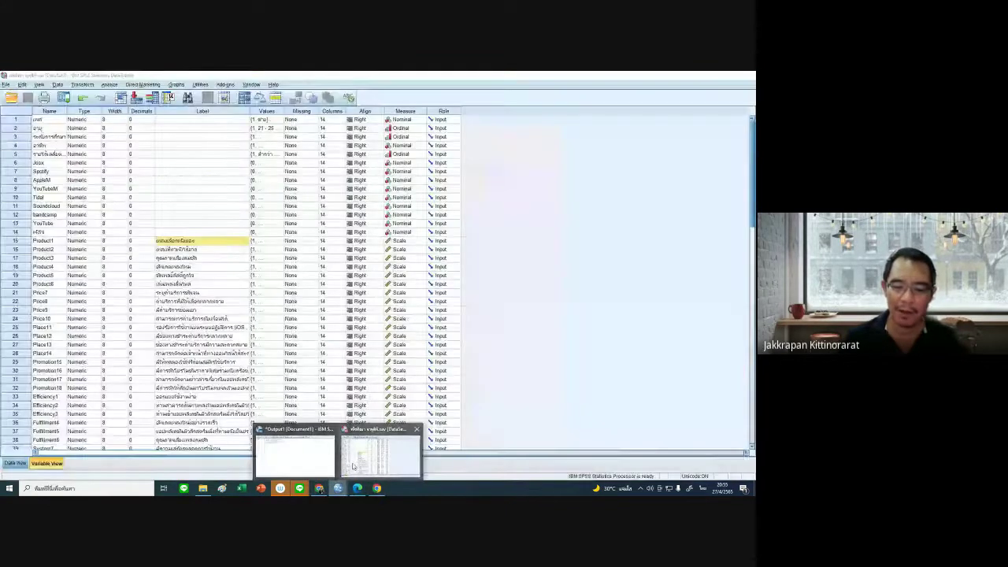
pyautogui.click(358, 488)
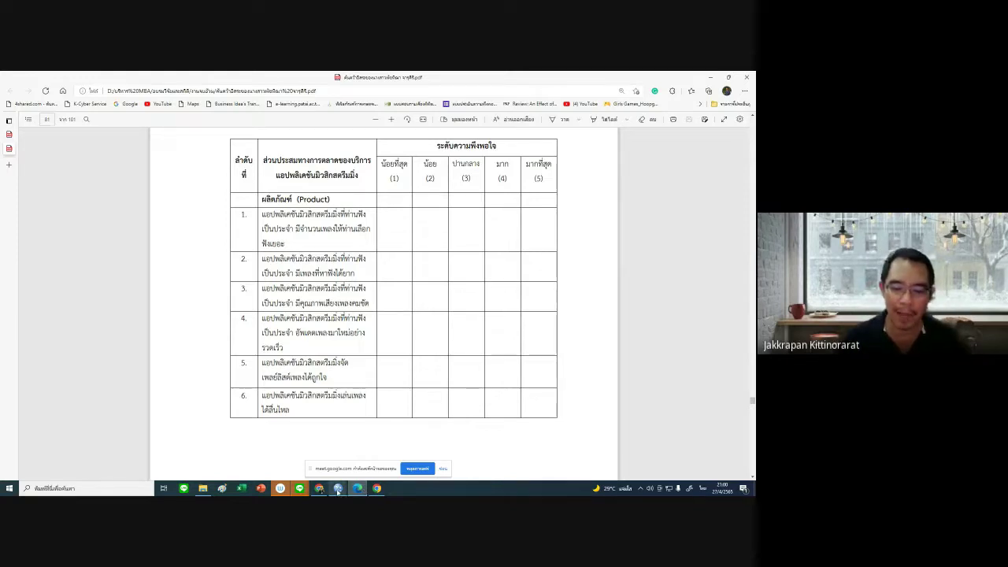
# Switch to the SPSS Data Editor and delete a large block of cases starting at row 31 of the data
pyautogui.moveTo(358, 489)
pyautogui.click(383, 454)
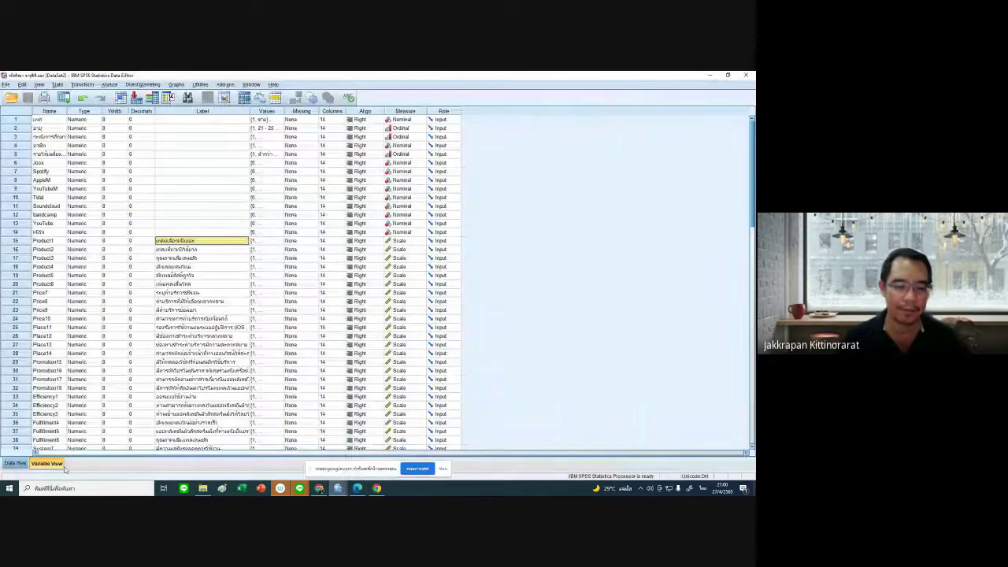
pyautogui.click(16, 463)
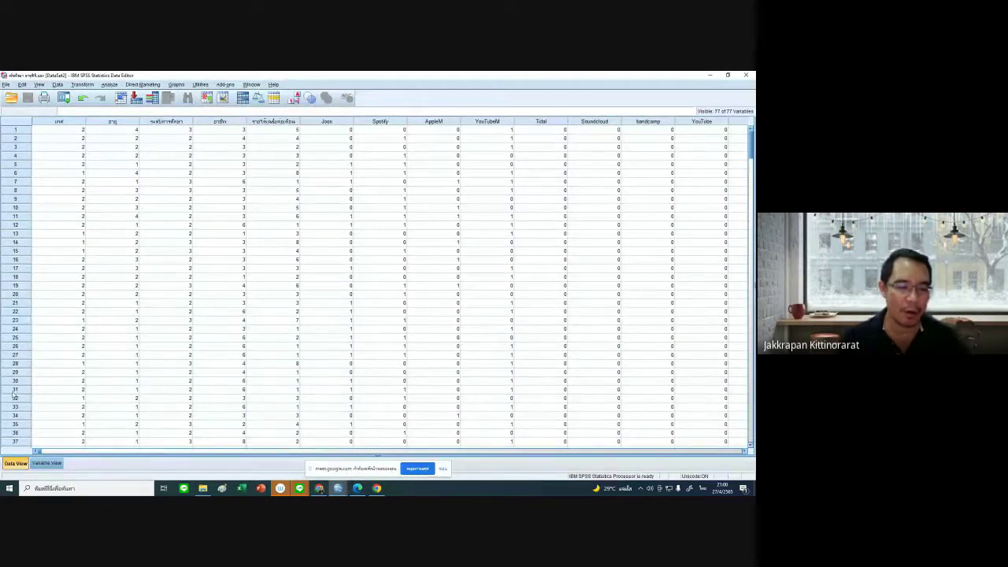
pyautogui.moveTo(15, 391); pyautogui.dragTo(11, 466)
pyautogui.scroll(20, 22, 385)
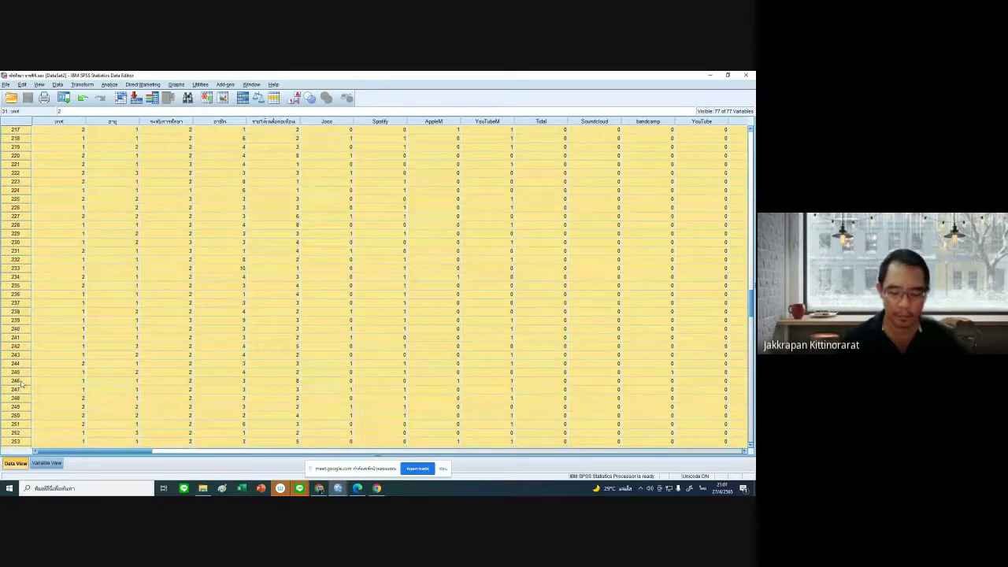
pyautogui.press('Delete')
pyautogui.scroll(5, 22, 385)
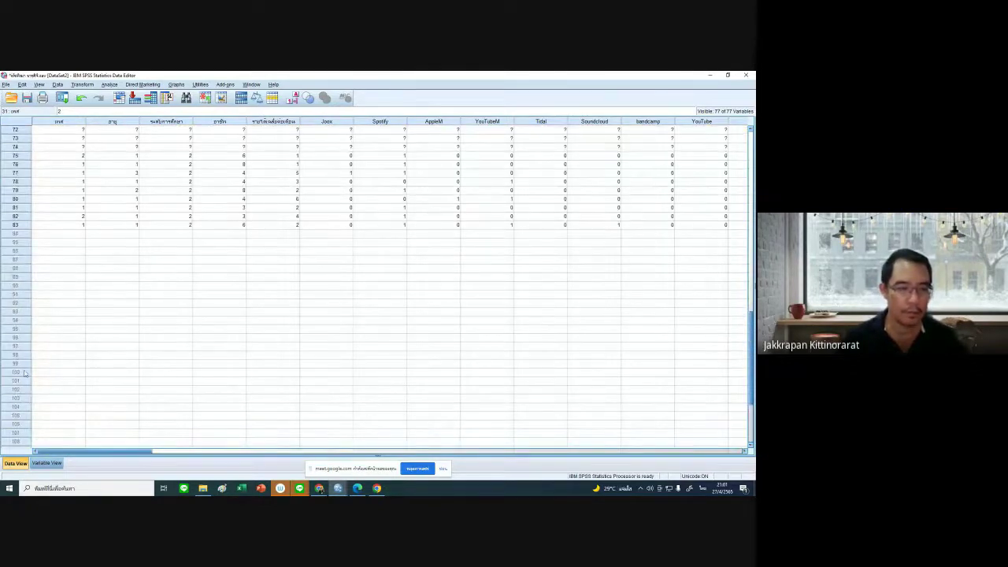
# Delete cases 41 to 83 from the dataset and review the remaining rows
pyautogui.moveTo(12, 229); pyautogui.dragTo(15, 166)
pyautogui.press('Delete')
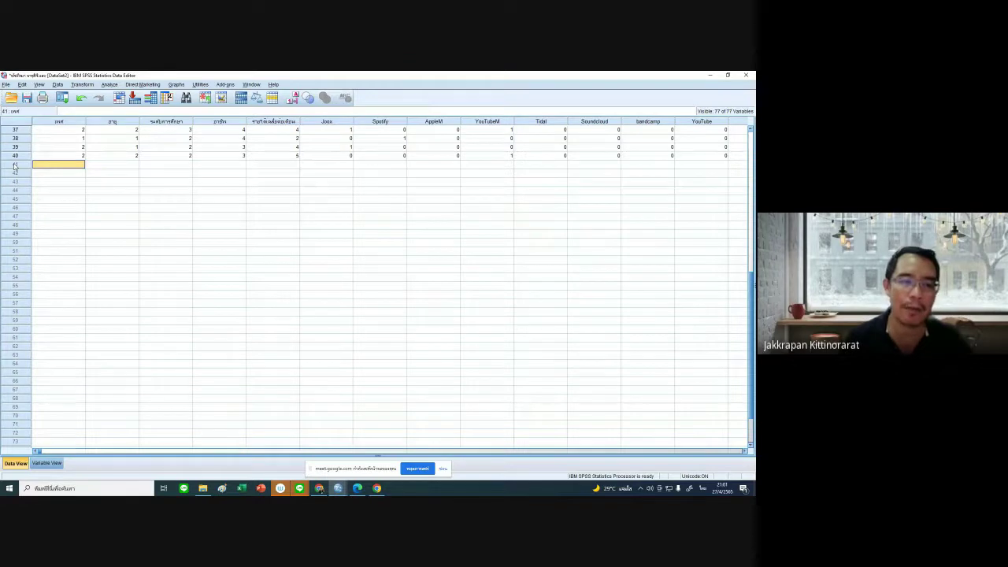
pyautogui.scroll(4, 112, 182)
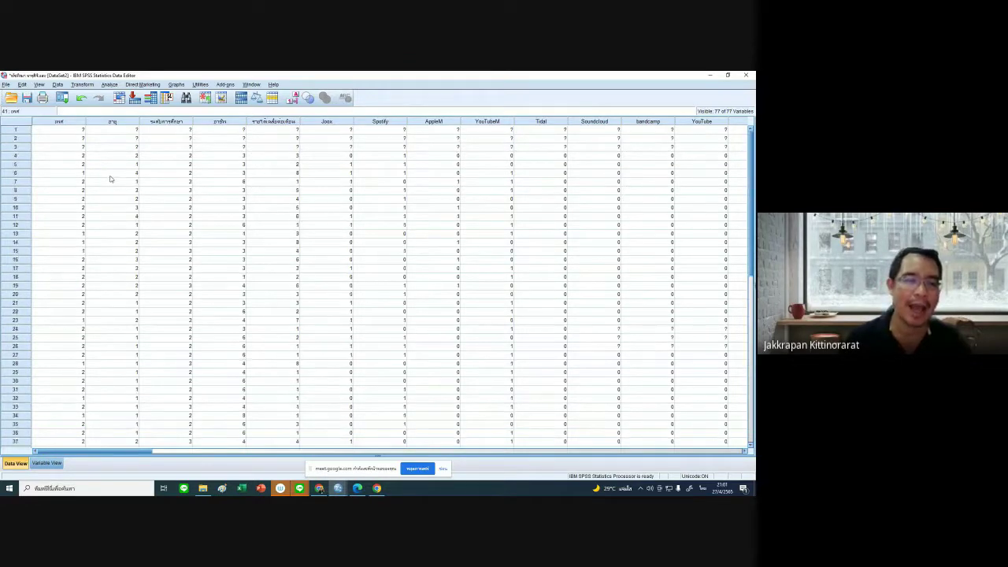
pyautogui.scroll(-3, 104, 180)
pyautogui.scroll(2, 104, 180)
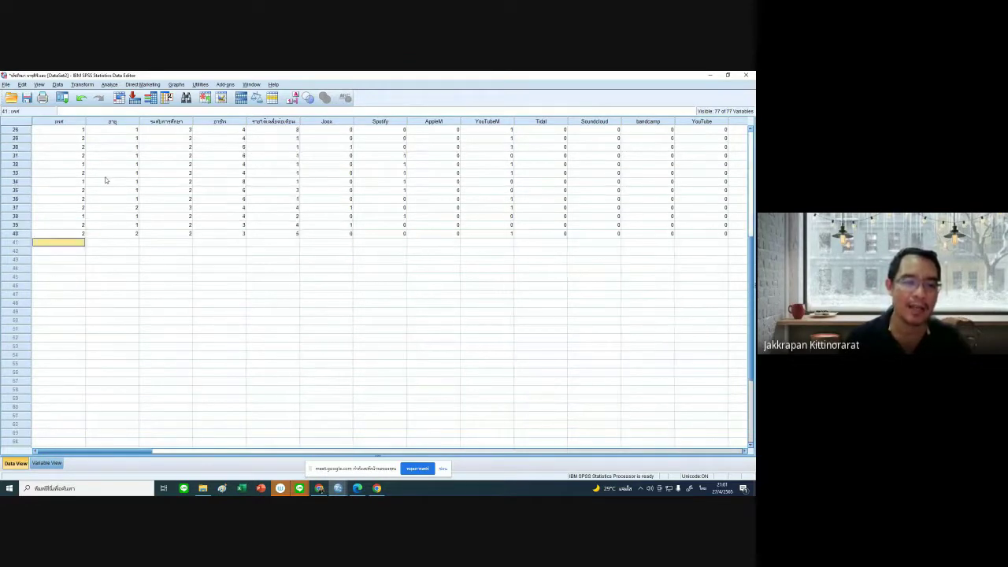
pyautogui.click(26, 236)
pyautogui.scroll(9, 26, 237)
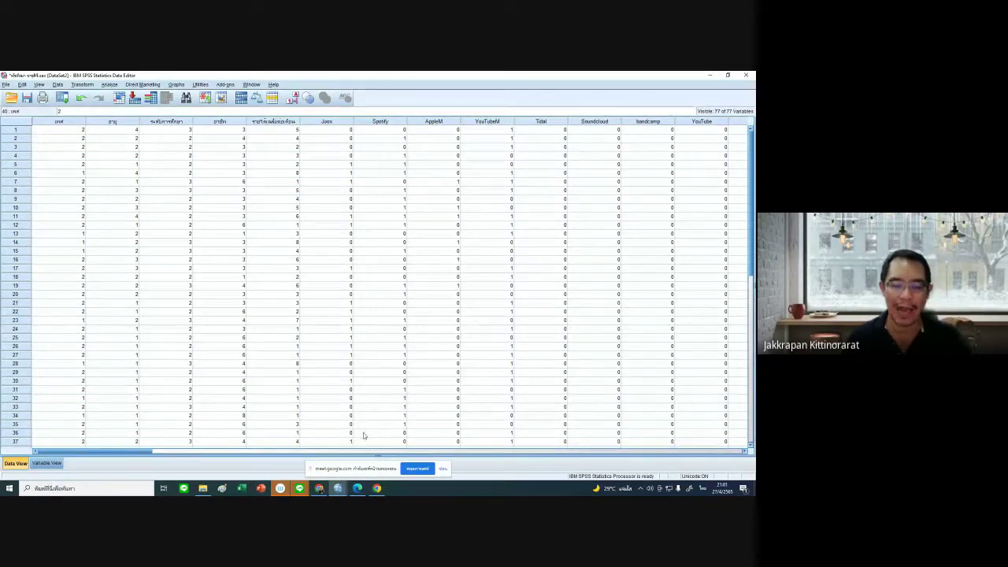
# Switch to the PDF questionnaire and review the Part 1 personal-information questions, the music app choices and the Part 2 satisfaction table
pyautogui.click(357, 488)
pyautogui.scroll(5, 345, 366)
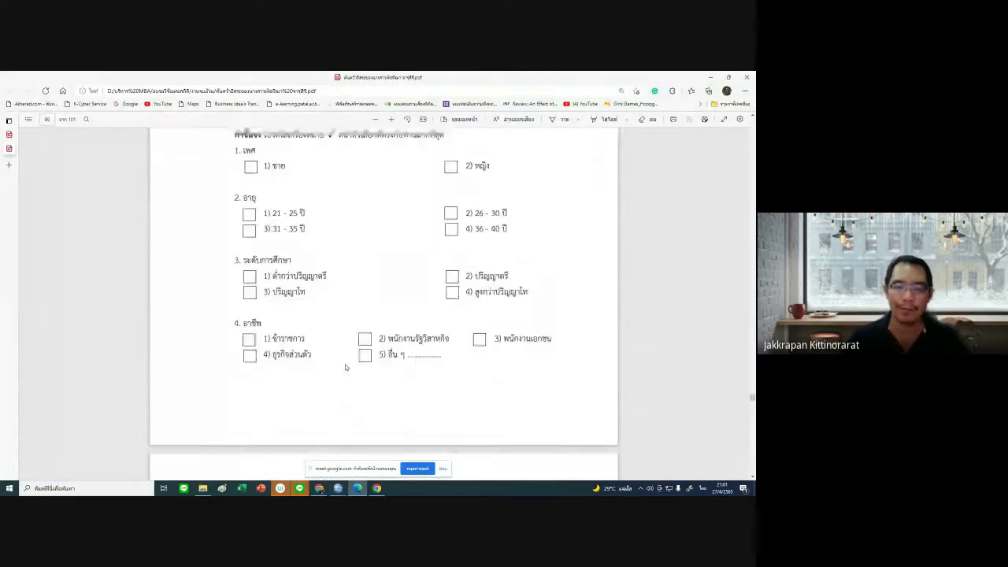
pyautogui.scroll(4, 345, 367)
pyautogui.scroll(-3, 345, 364)
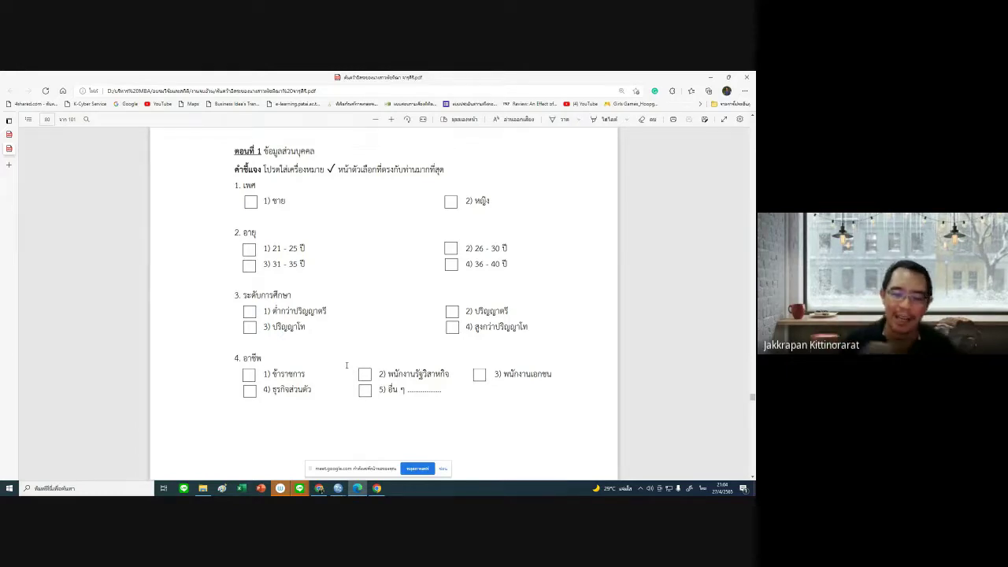
pyautogui.scroll(-10, 346, 365)
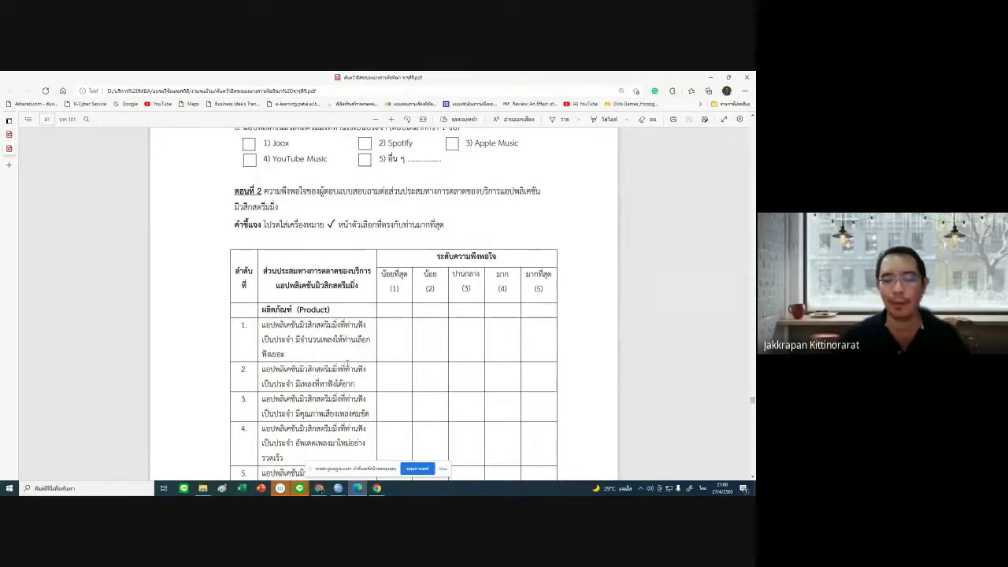
pyautogui.click(356, 488)
pyautogui.click(356, 488)
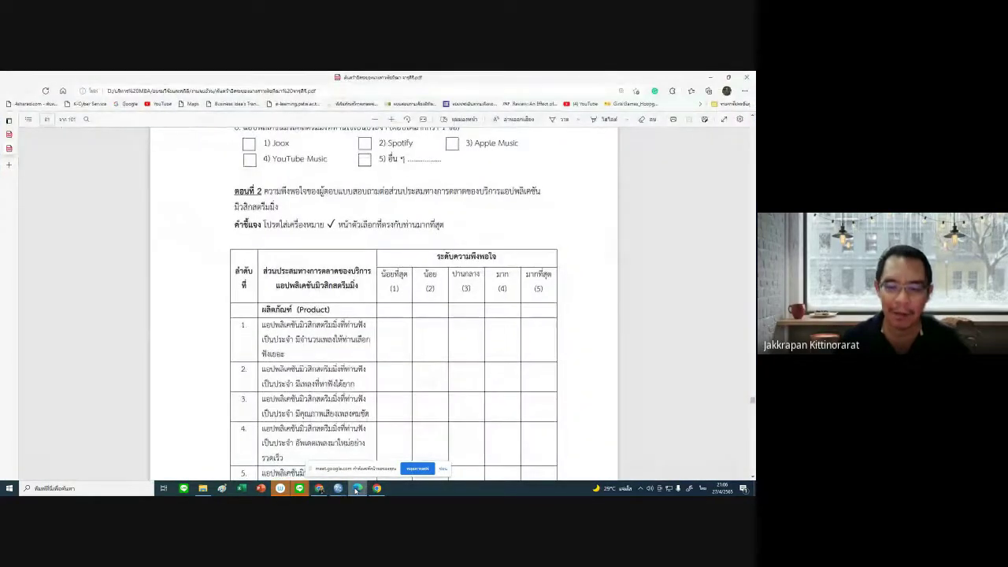
# Check the Google Meet call window and return to the SPSS Data Editor to look over the data rows
pyautogui.click(318, 488)
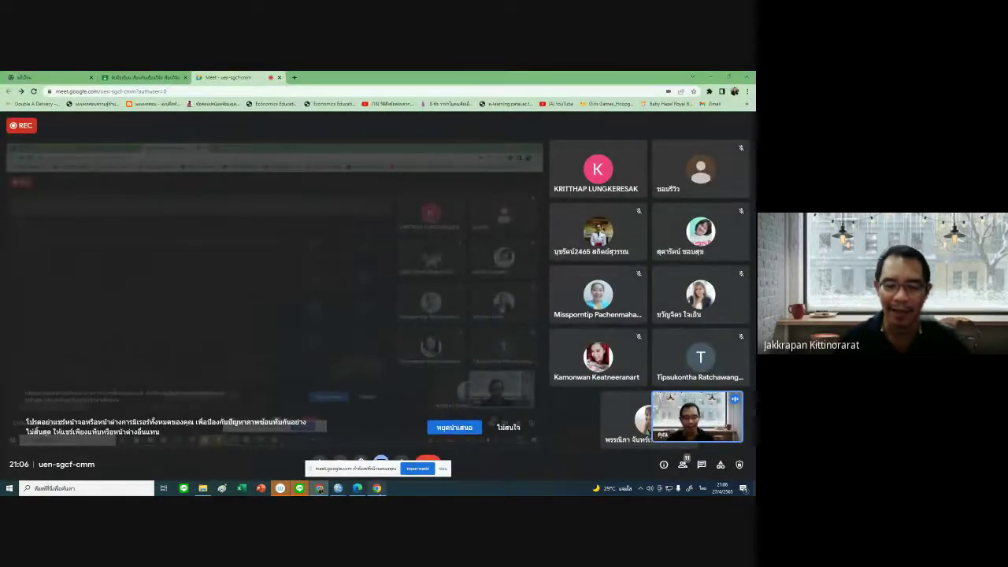
pyautogui.click(377, 488)
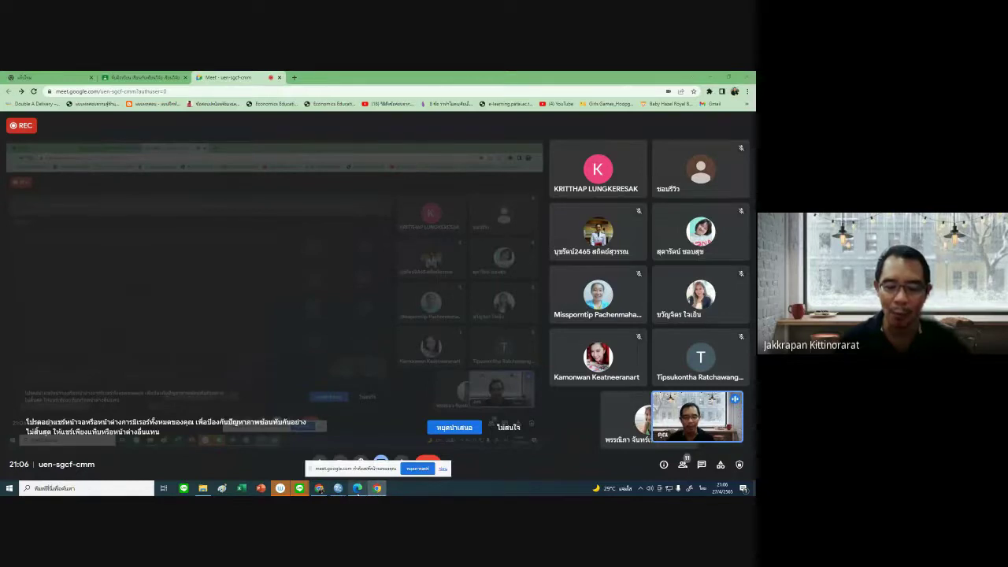
pyautogui.moveTo(338, 490)
pyautogui.click(380, 455)
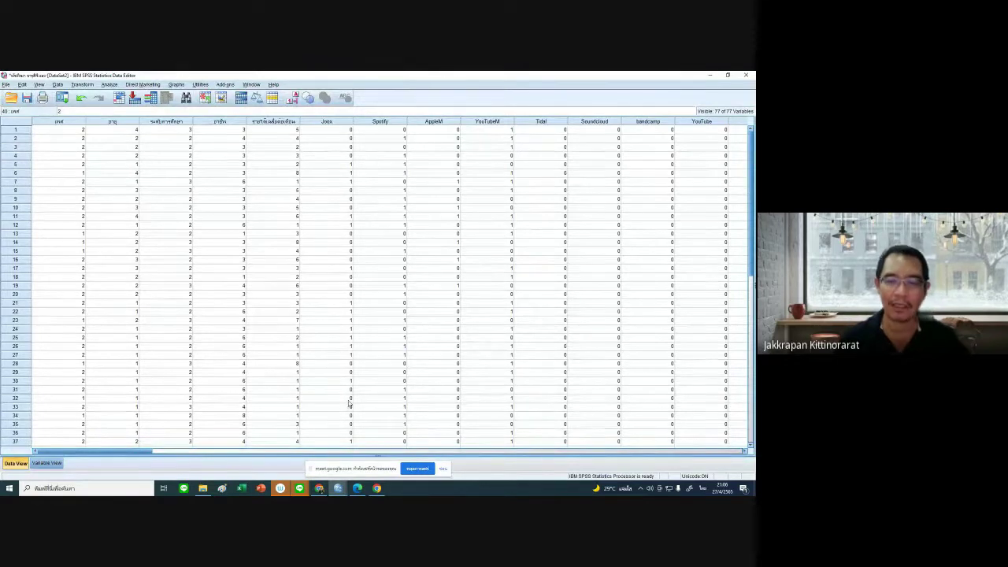
# Switch to the PDF questionnaire, enlarge the page and review the Part 2 satisfaction table with its five-level scale and Product items
pyautogui.moveTo(377, 488)
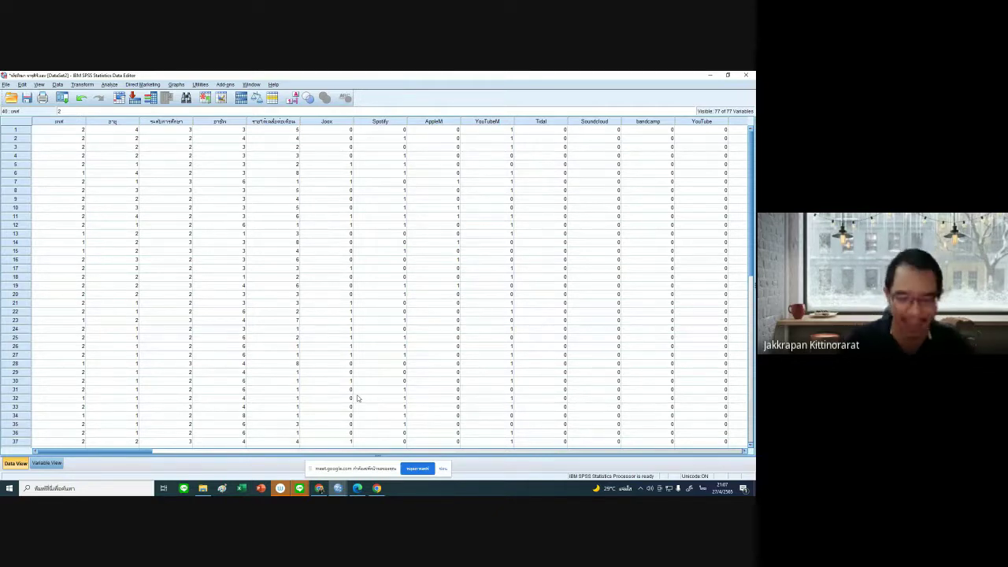
pyautogui.click(357, 488)
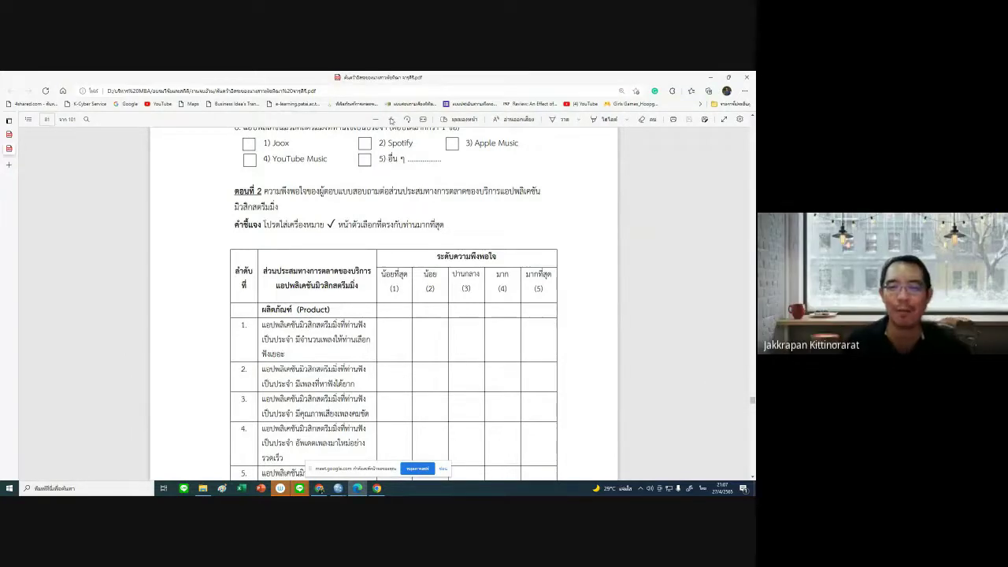
pyautogui.click(391, 122)
pyautogui.scroll(-1, 395, 229)
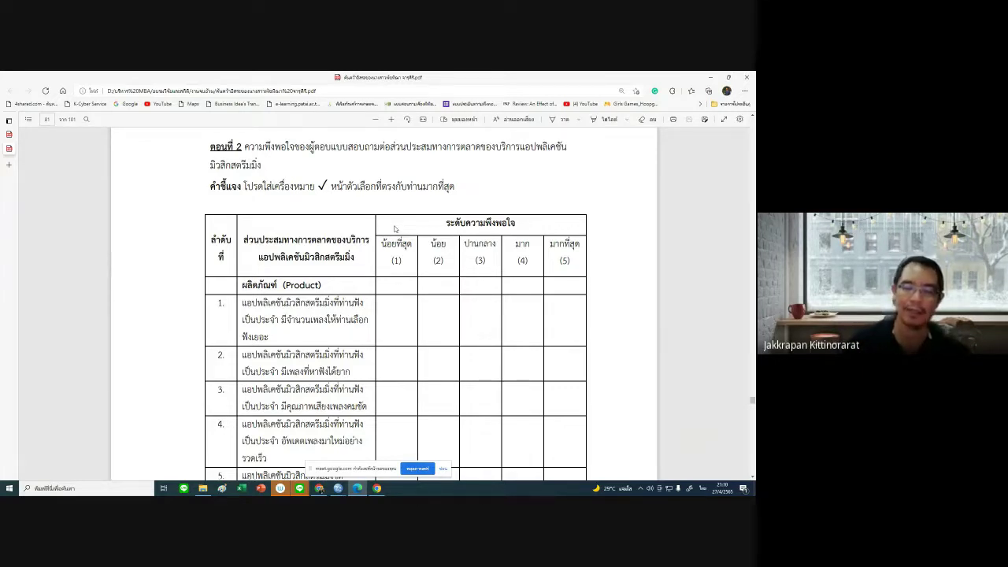
pyautogui.scroll(-2, 395, 227)
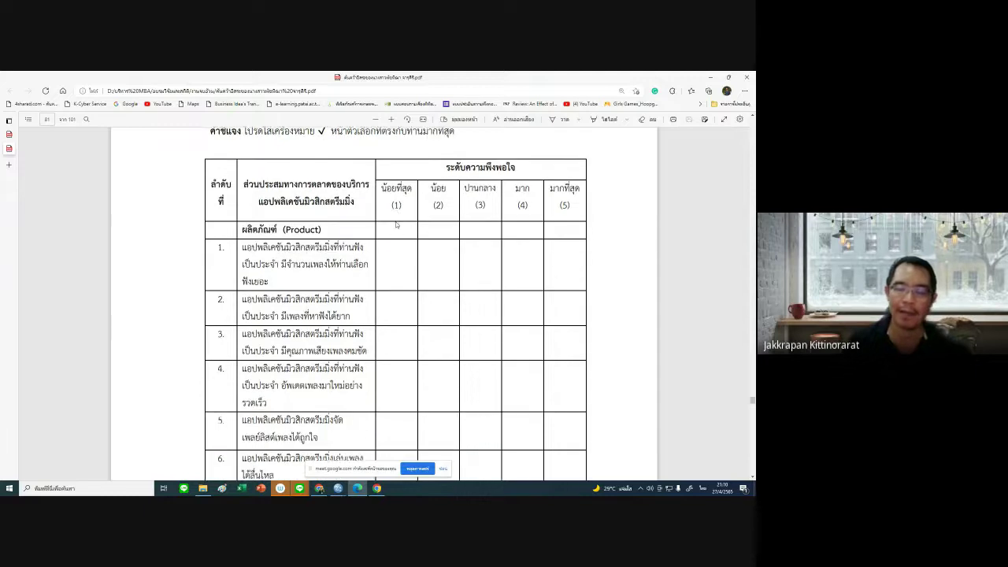
pyautogui.scroll(4, 396, 225)
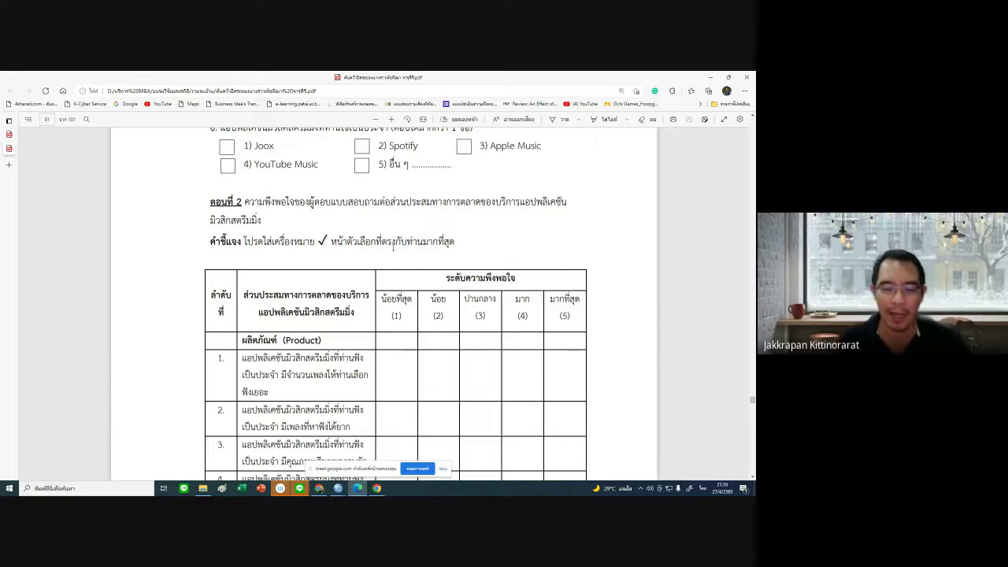
pyautogui.scroll(-1, 393, 247)
pyautogui.scroll(-2, 385, 246)
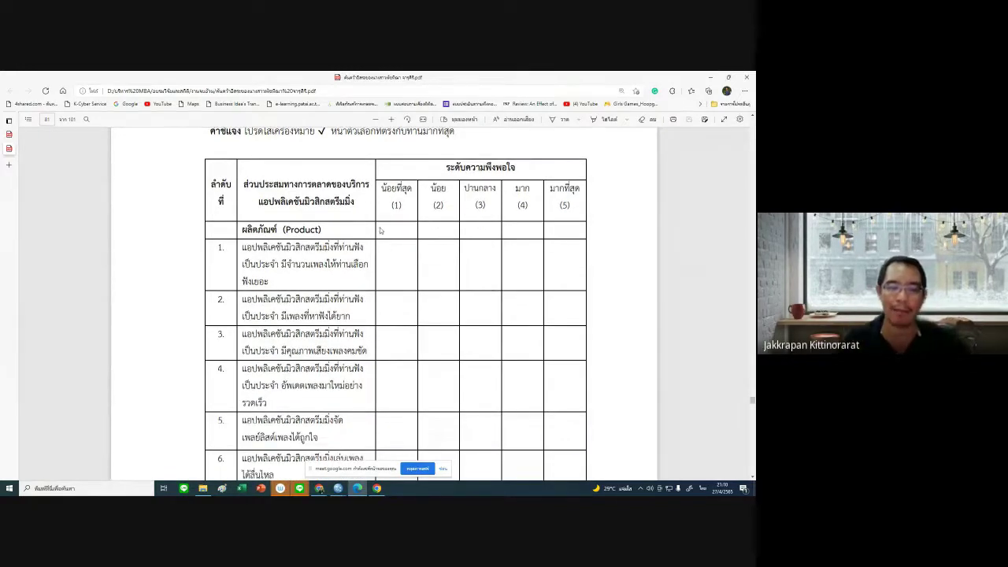
pyautogui.scroll(-1, 379, 230)
pyautogui.scroll(1, 378, 230)
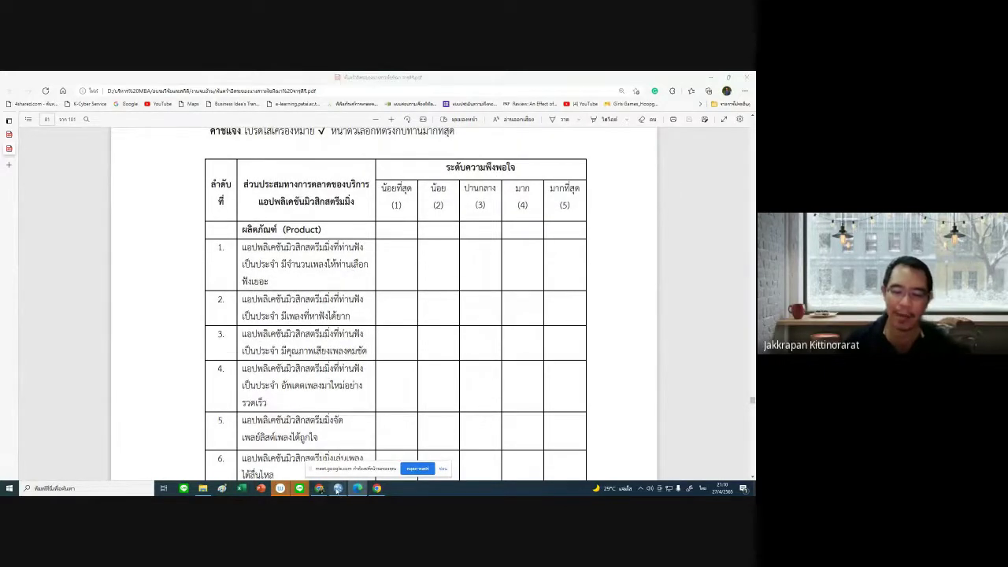
# Switch to the SPSS Data Editor and delete all personal-information and music-app variables that precede Product1
pyautogui.moveTo(337, 490)
pyautogui.click(370, 457)
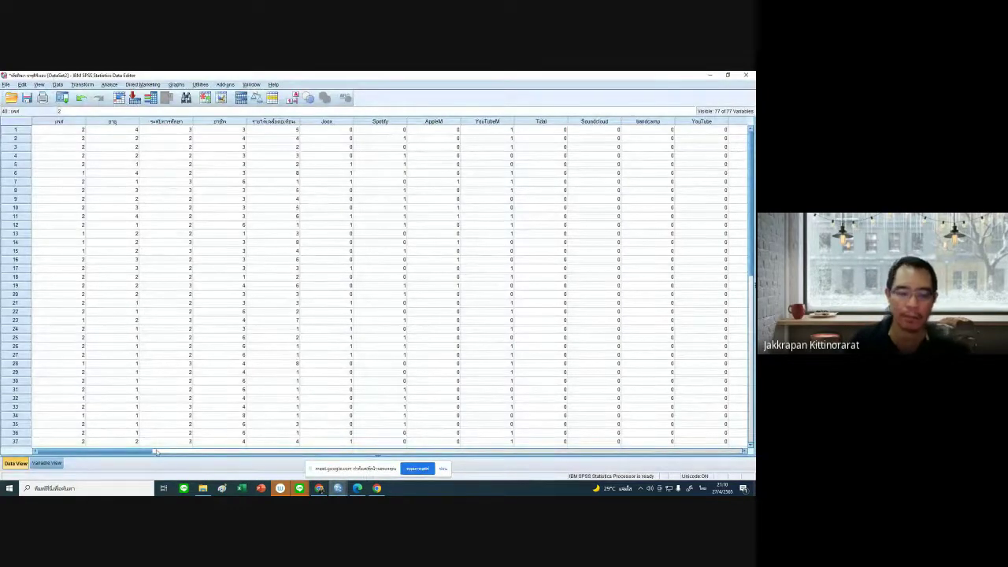
pyautogui.moveTo(59, 123); pyautogui.dragTo(640, 120)
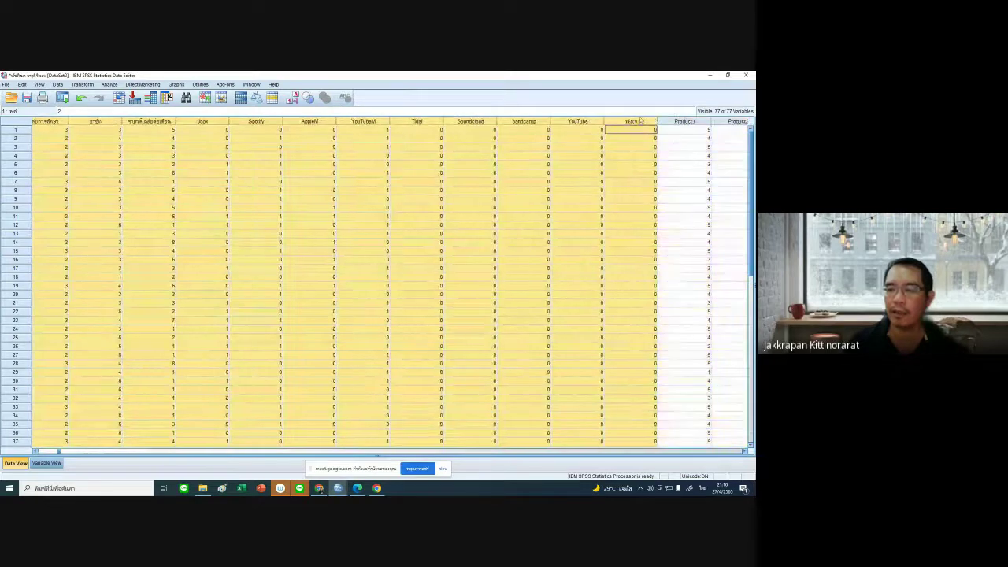
pyautogui.rightClick(642, 122)
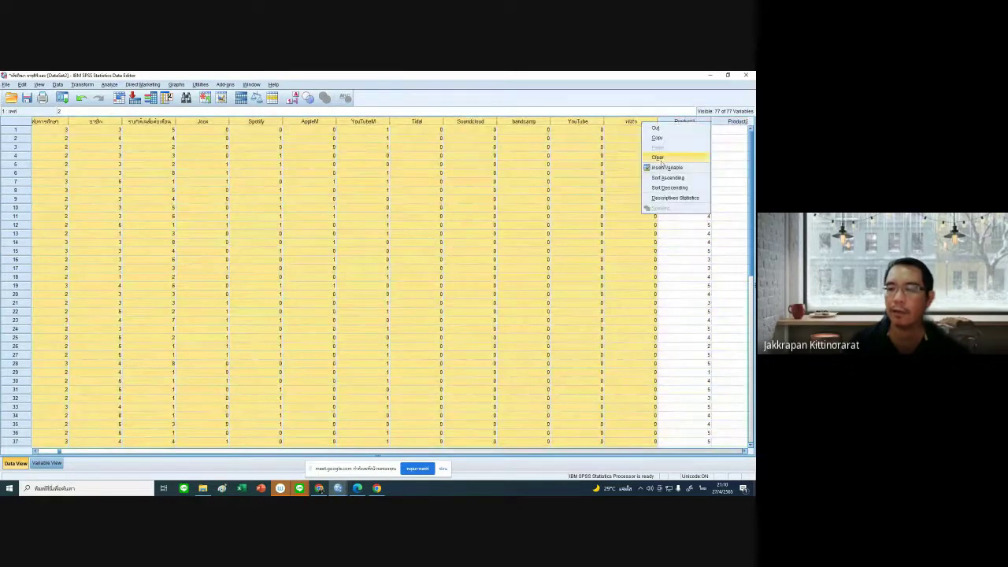
pyautogui.click(660, 158)
# Go to the Product1 value of case 1 at the start of the remaining data
pyautogui.click(82, 165)
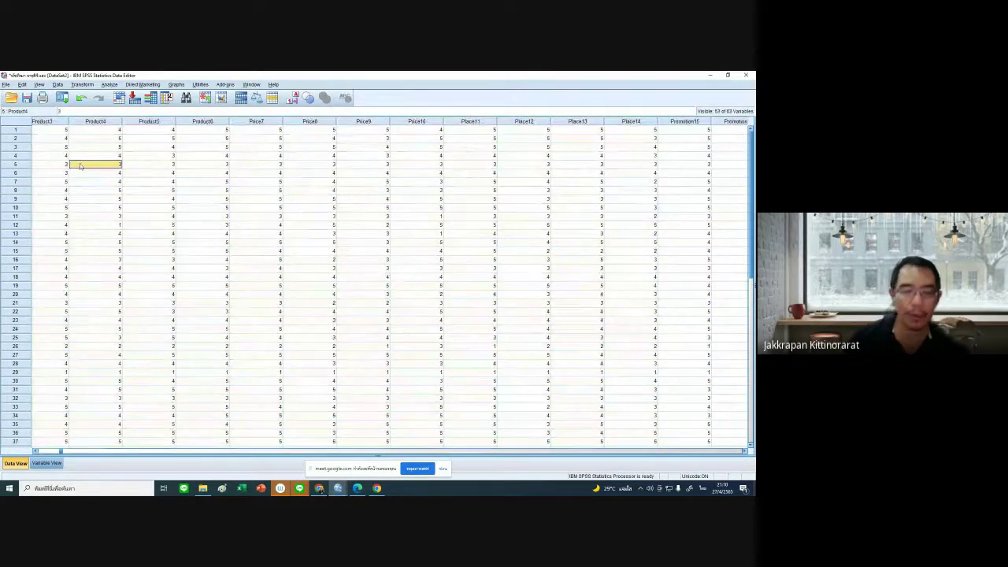
pyautogui.press('Home')
pyautogui.press('Up')
pyautogui.press('Up')
pyautogui.press('Up')
pyautogui.press('Up')
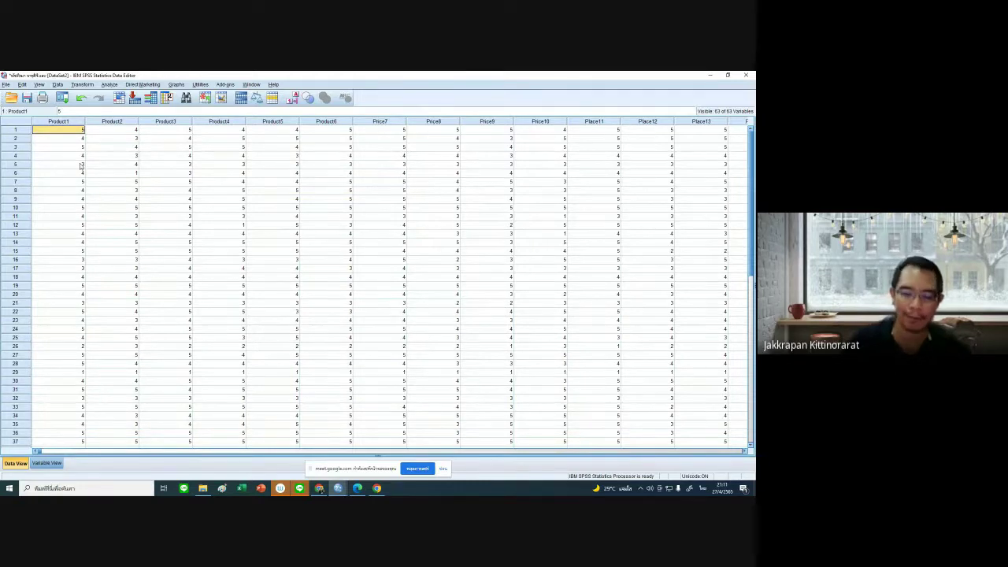
# Switch to the PDF questionnaire and review Product items 1 to 6 in the Part 2 satisfaction table
pyautogui.click(377, 488)
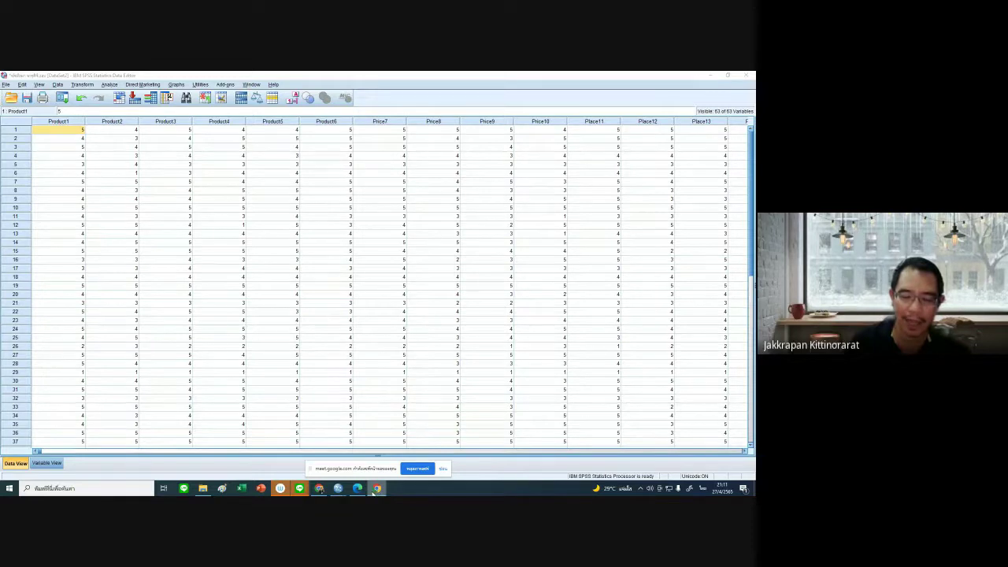
pyautogui.click(357, 488)
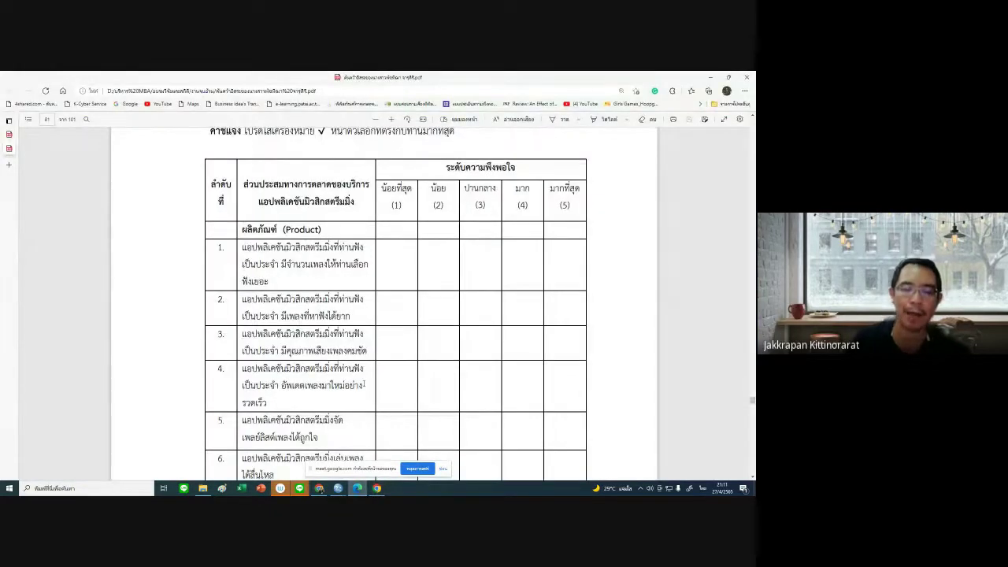
pyautogui.scroll(-2, 385, 299)
pyautogui.scroll(1, 386, 299)
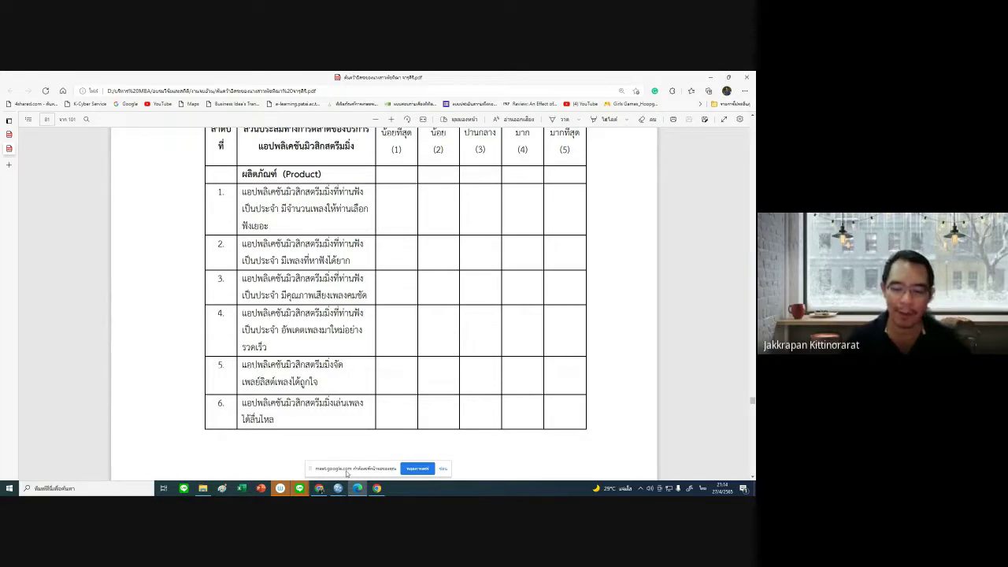
# Return to the SPSS Data Editor, look over the Product responses and select the Product1 value of case 1
pyautogui.moveTo(321, 489)
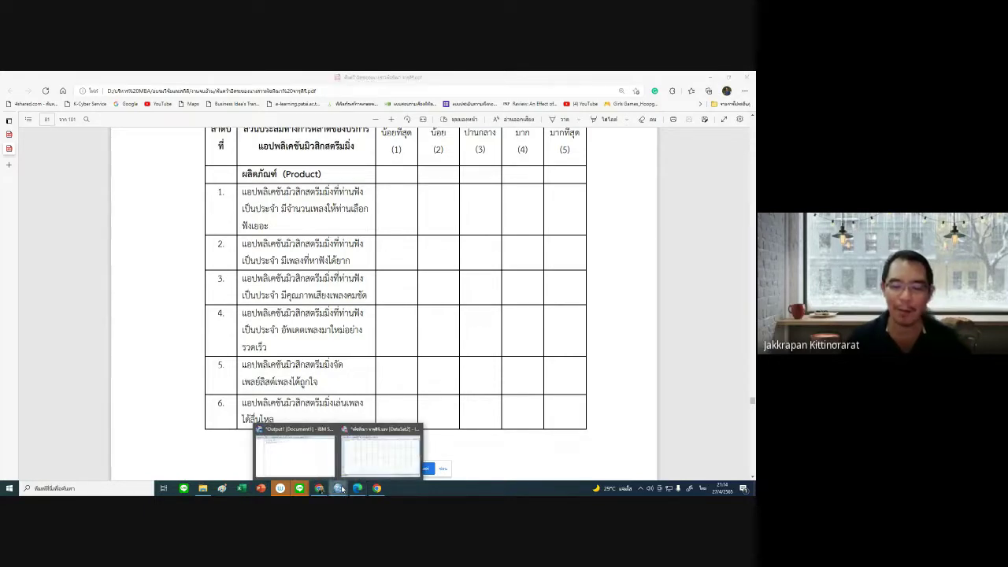
pyautogui.click(370, 458)
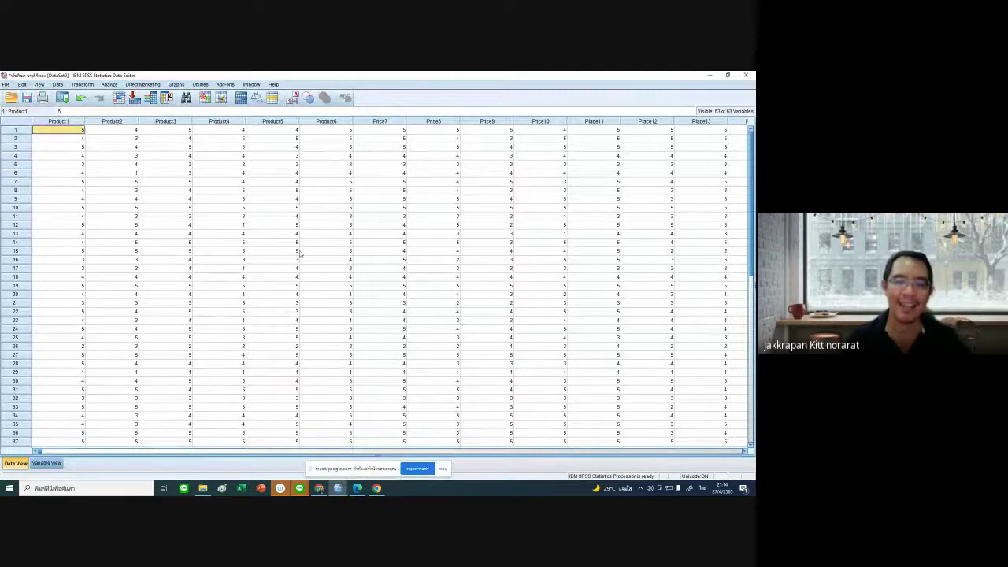
pyautogui.click(257, 226)
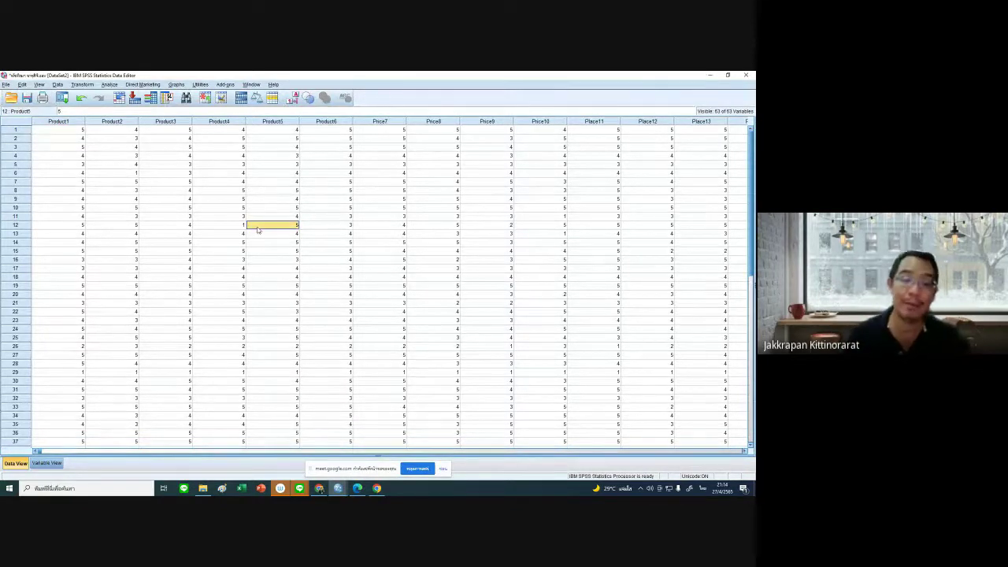
pyautogui.click(186, 176)
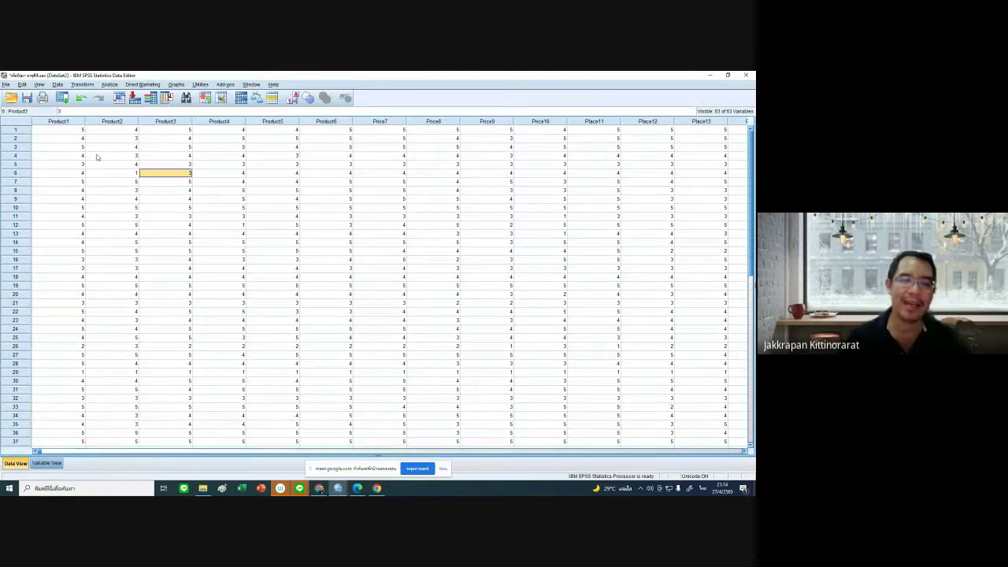
pyautogui.click(70, 138)
pyautogui.click(68, 130)
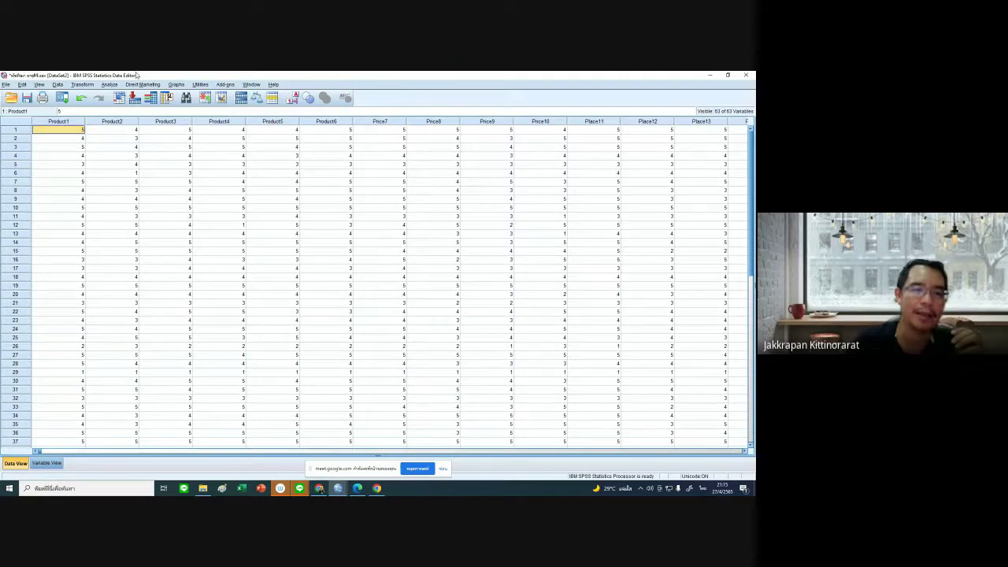
pyautogui.click(109, 84)
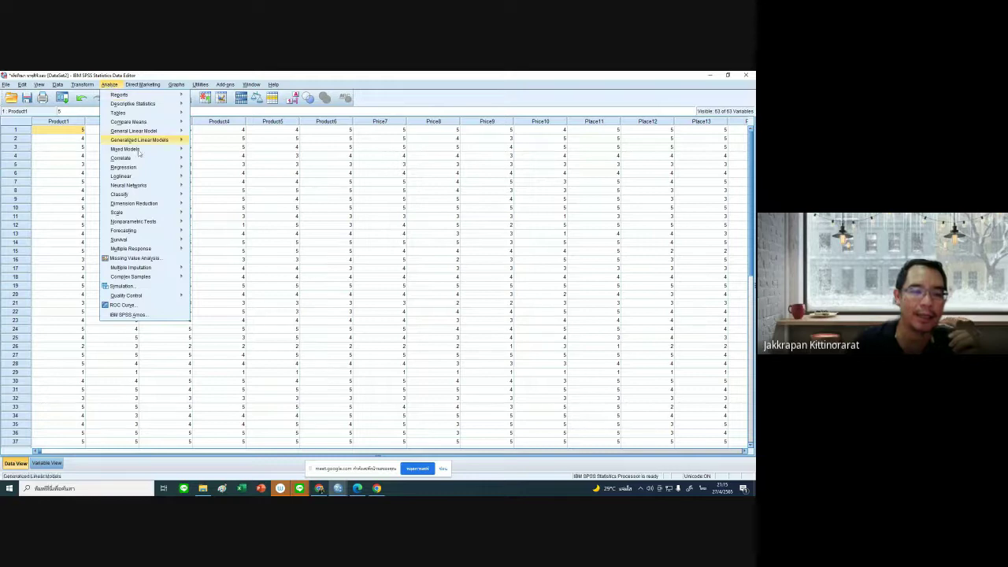
pyautogui.moveTo(140, 214)
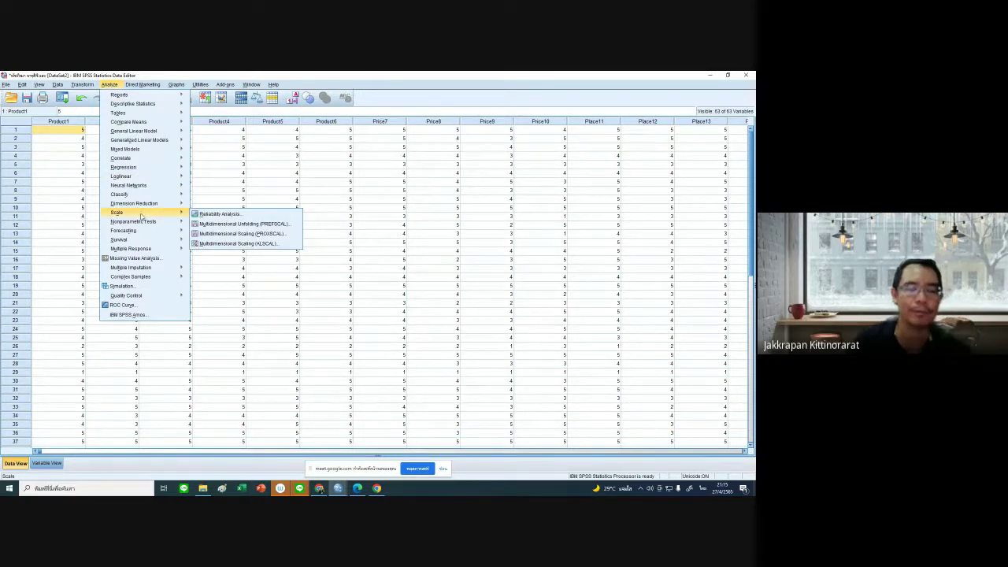
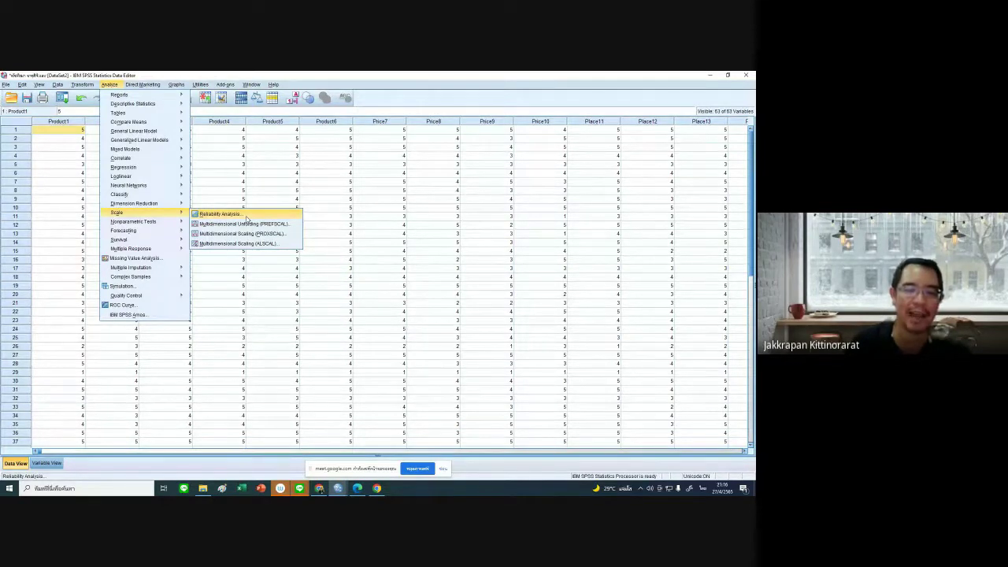
pyautogui.click(246, 215)
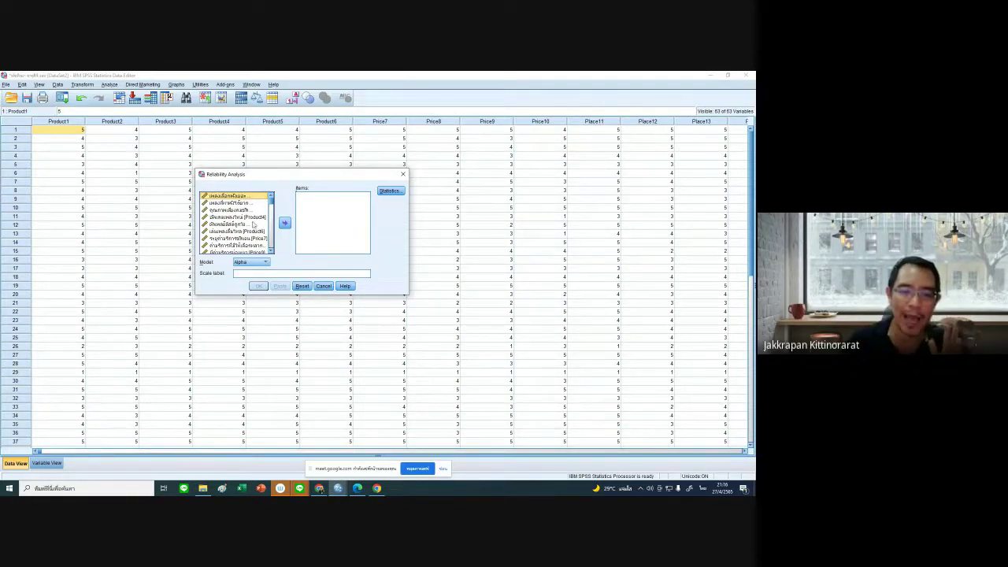
pyautogui.click(324, 286)
# Clear the labels of all variables and return to the case data
pyautogui.click(47, 463)
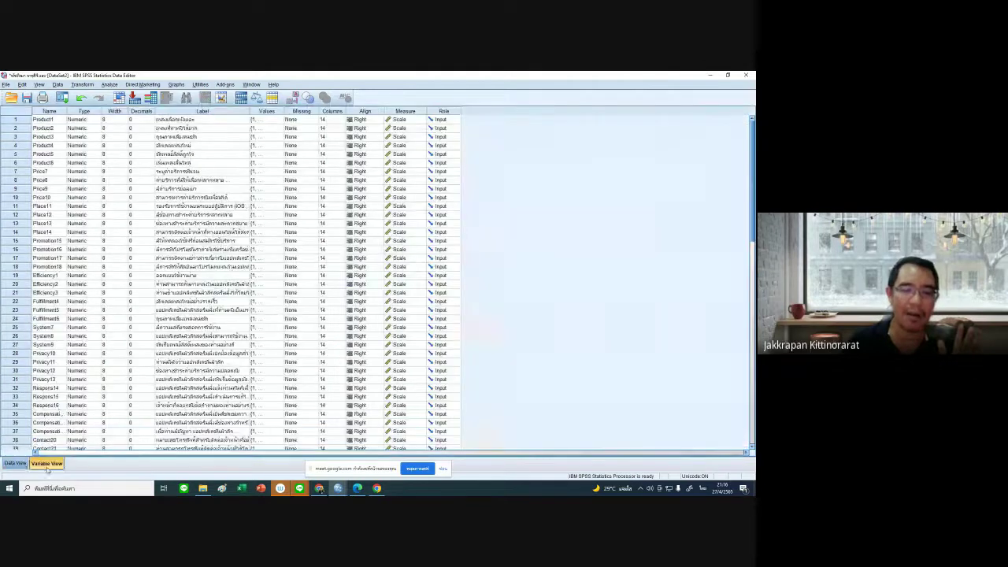
pyautogui.click(181, 112)
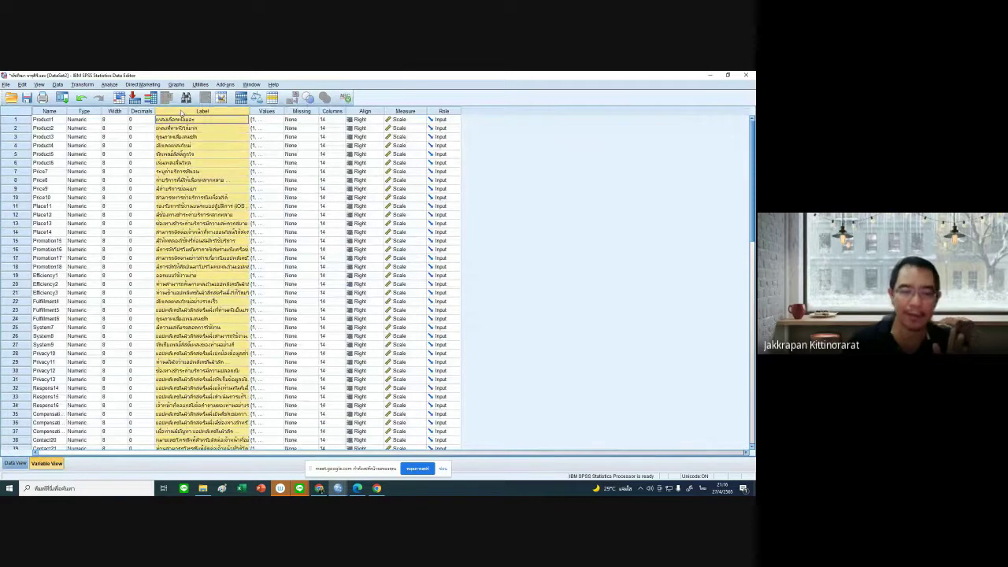
pyautogui.press('Delete')
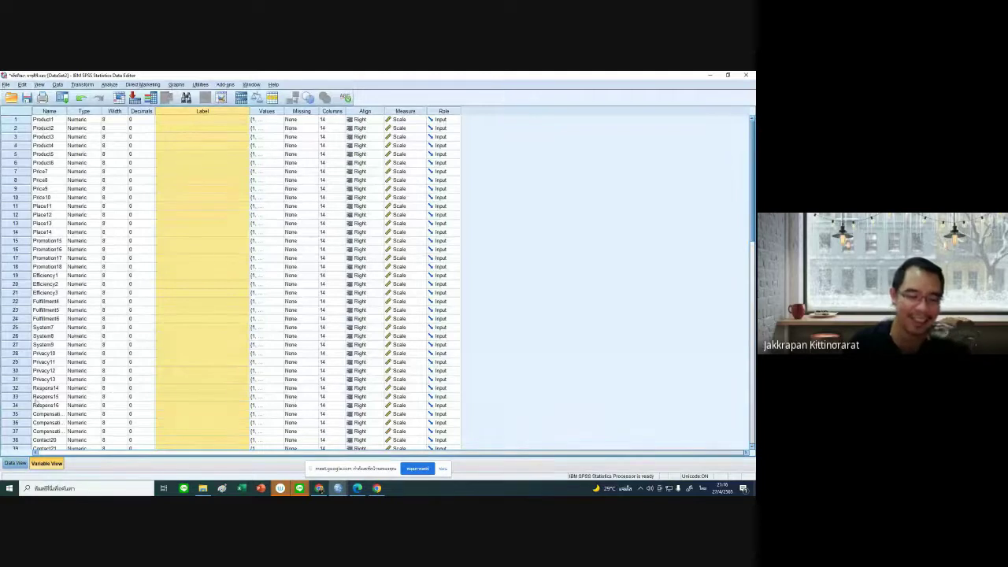
pyautogui.click(15, 463)
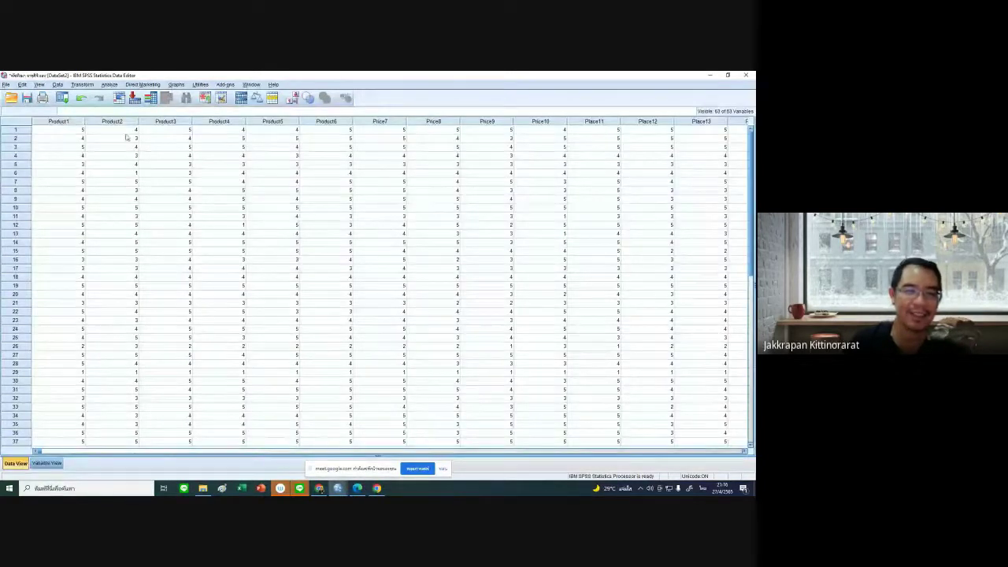
# Start a Reliability Analysis on the survey's scale items
pyautogui.click(112, 84)
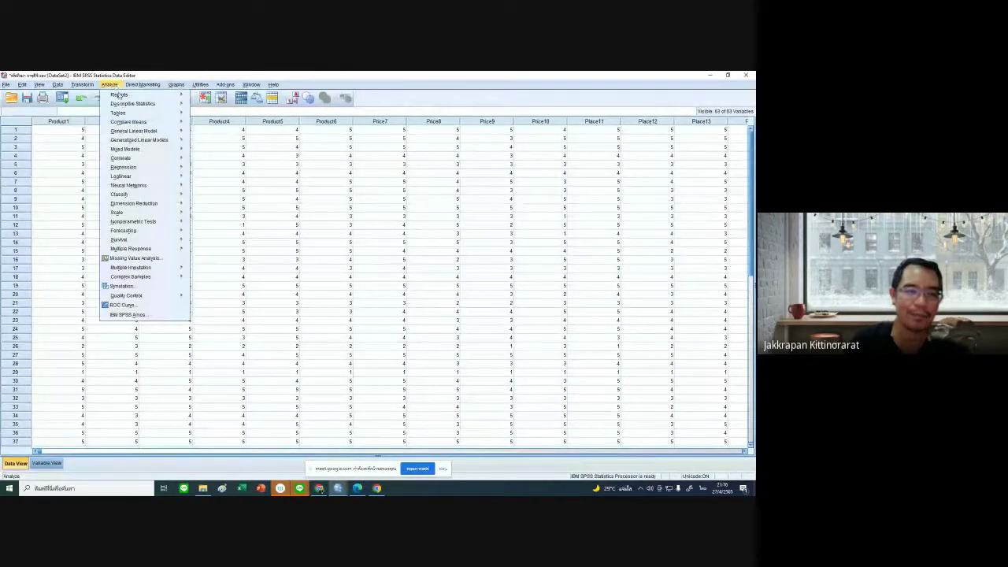
pyautogui.moveTo(137, 180)
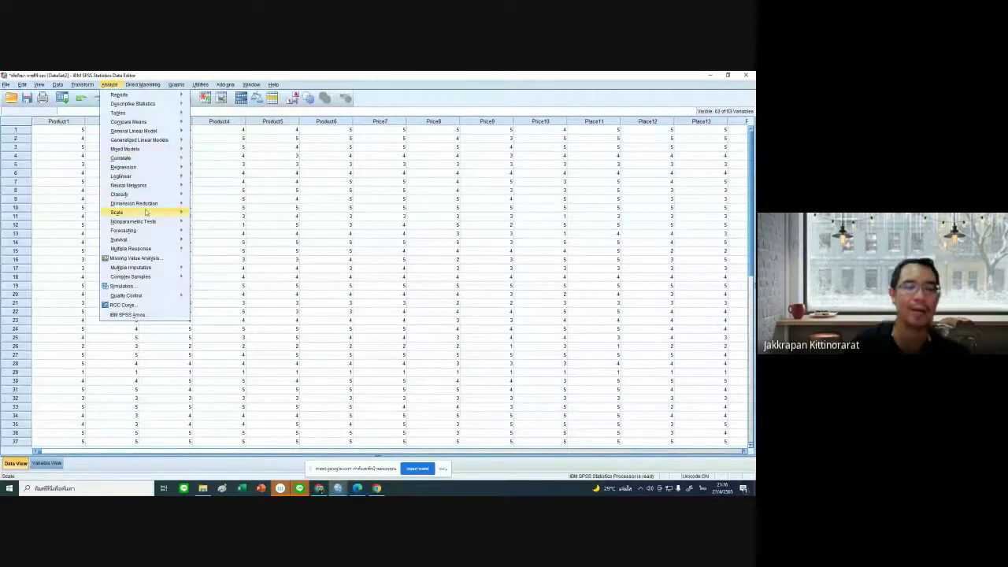
pyautogui.moveTo(173, 212)
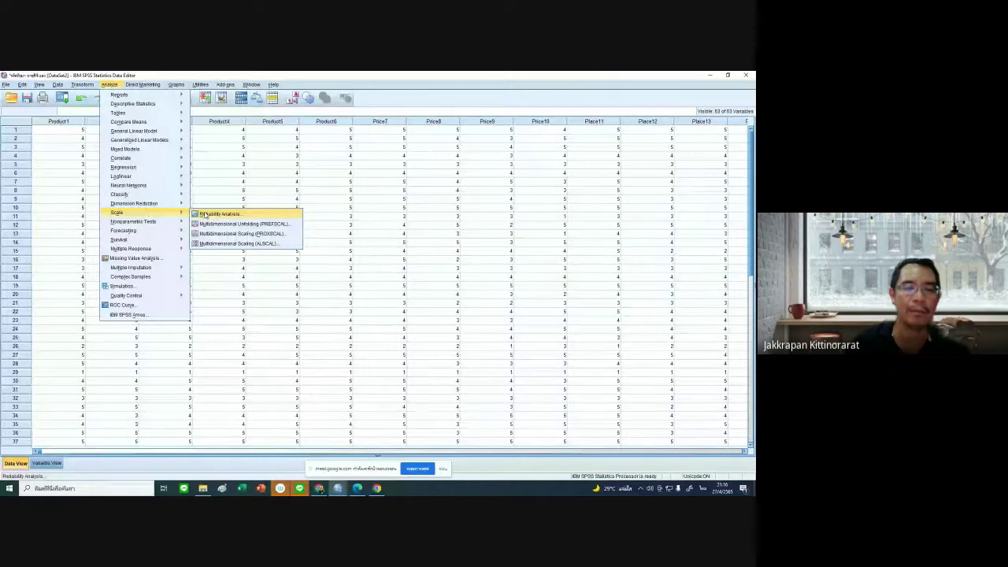
pyautogui.click(203, 214)
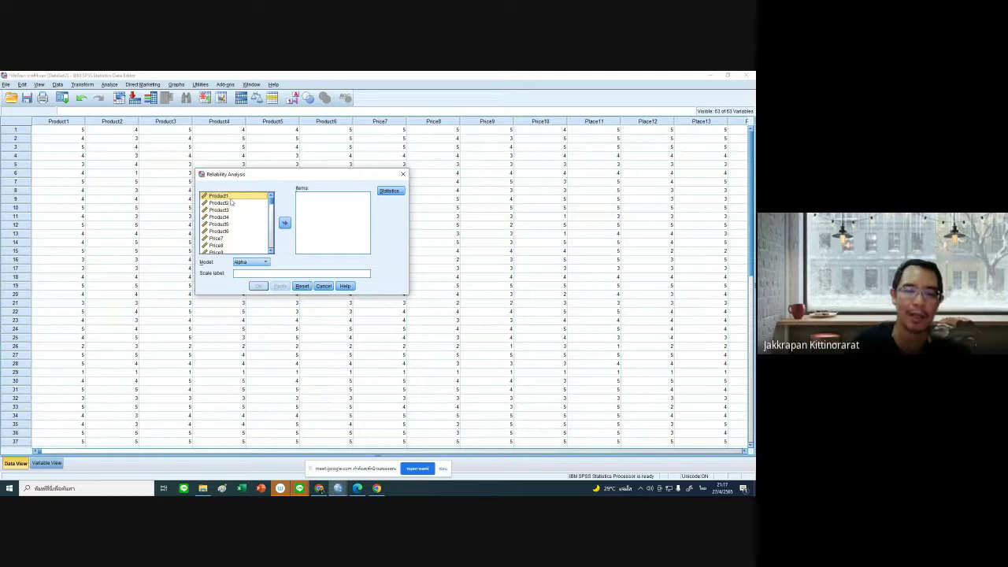
# Add Product1 to Product6 one at a time to the items of the reliability analysis
pyautogui.click(284, 223)
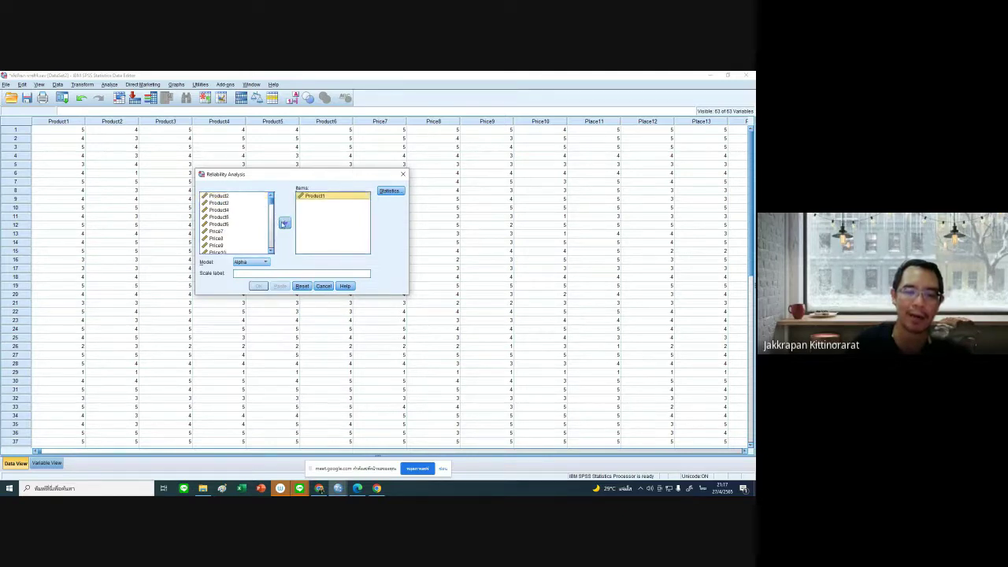
pyautogui.click(284, 223)
pyautogui.click(233, 196)
pyautogui.click(284, 223)
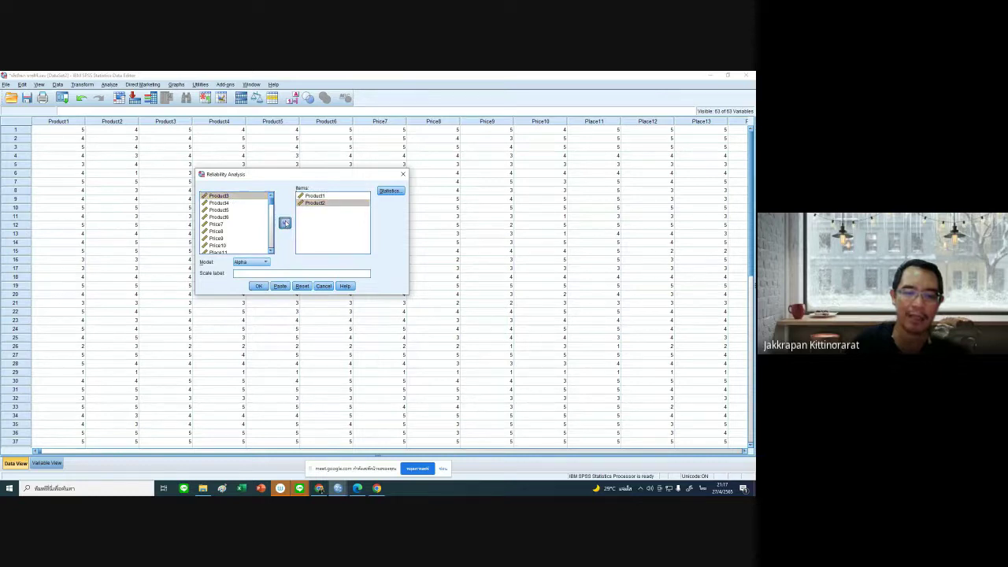
pyautogui.click(225, 196)
pyautogui.click(284, 223)
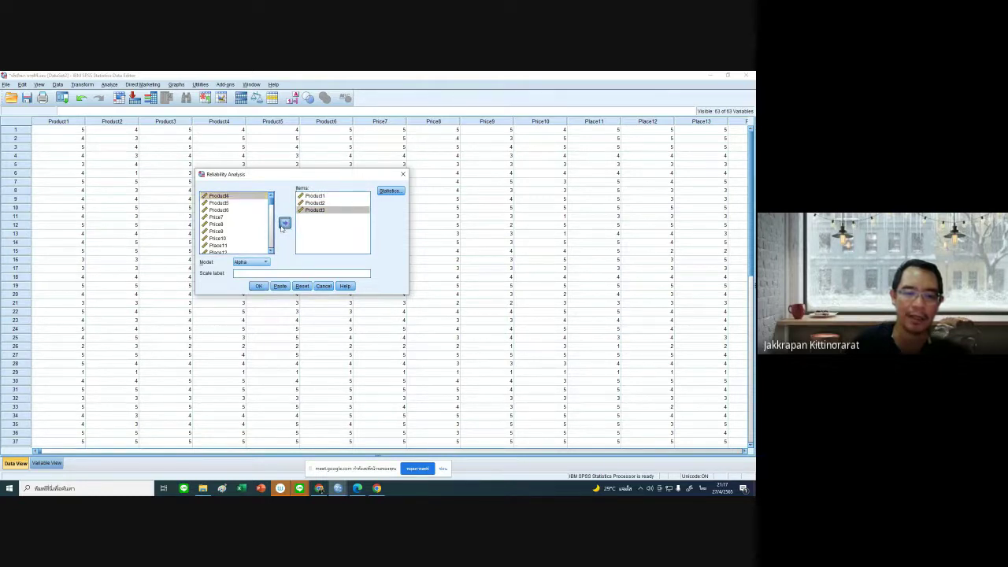
pyautogui.click(227, 196)
pyautogui.click(284, 223)
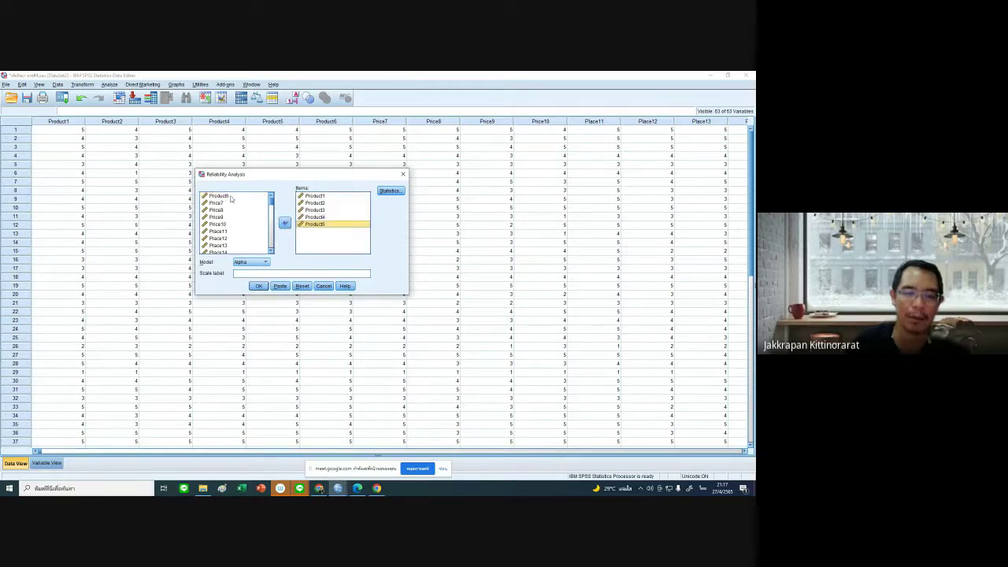
pyautogui.click(224, 196)
pyautogui.click(284, 223)
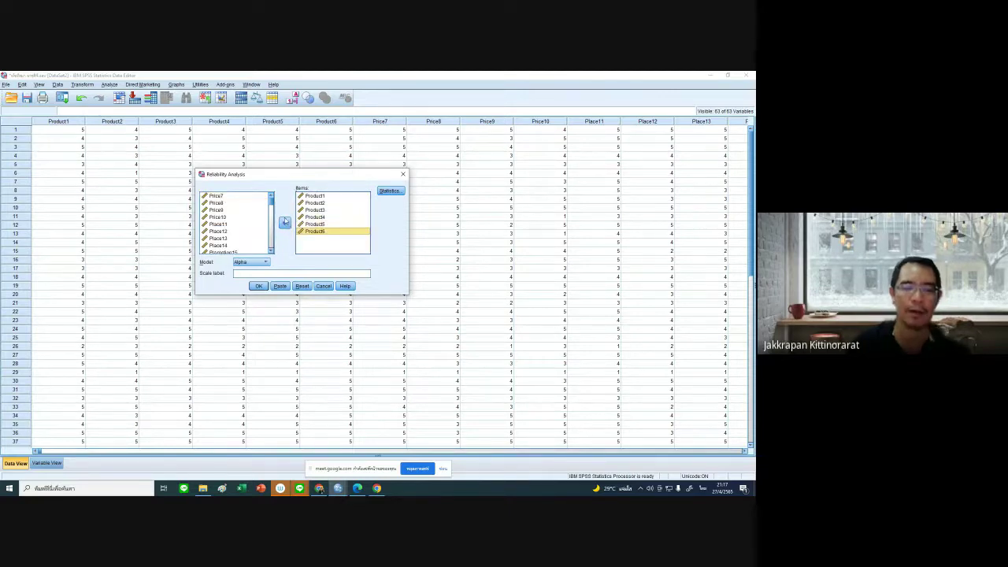
# Look over the six chosen Product items and reset the Reliability Analysis settings
pyautogui.keyDown('shift'); pyautogui.click(319, 196); pyautogui.keyUp('shift')
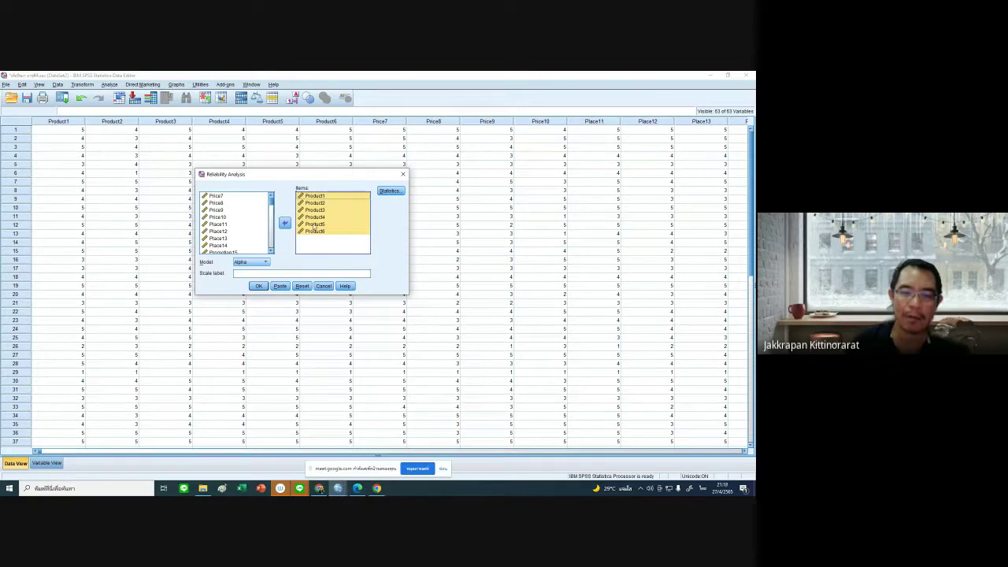
pyautogui.click(223, 197)
pyautogui.click(284, 223)
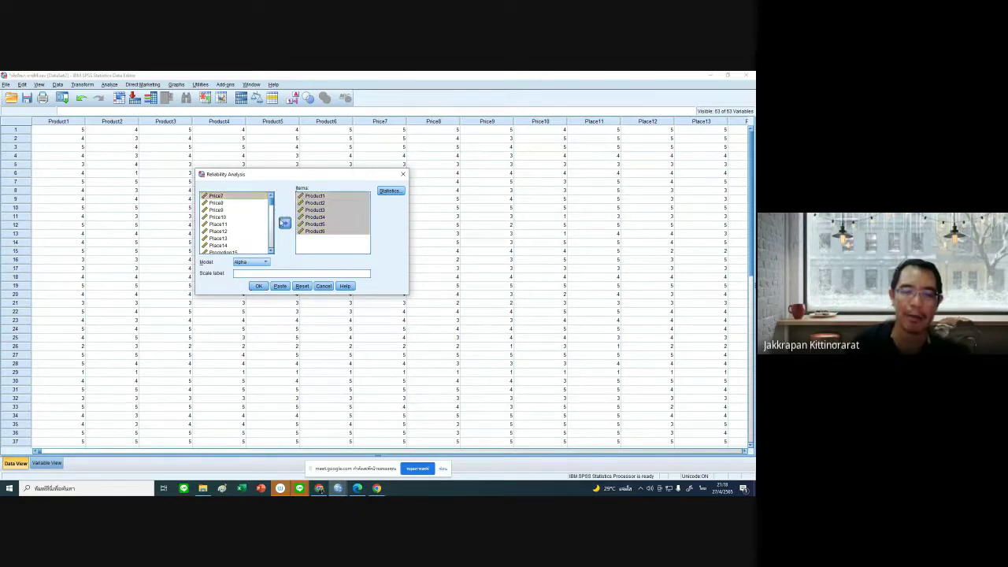
pyautogui.click(285, 225)
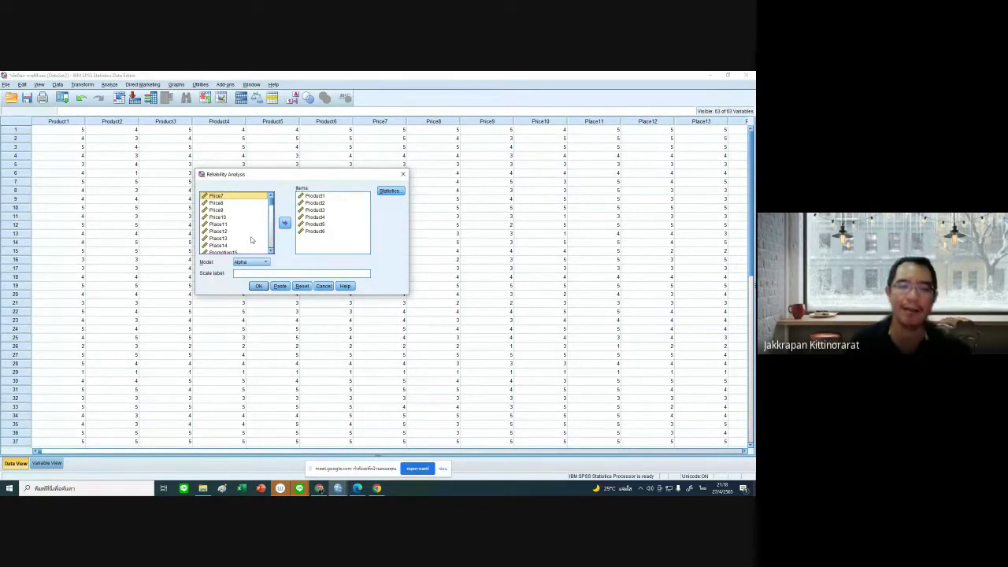
pyautogui.click(320, 196)
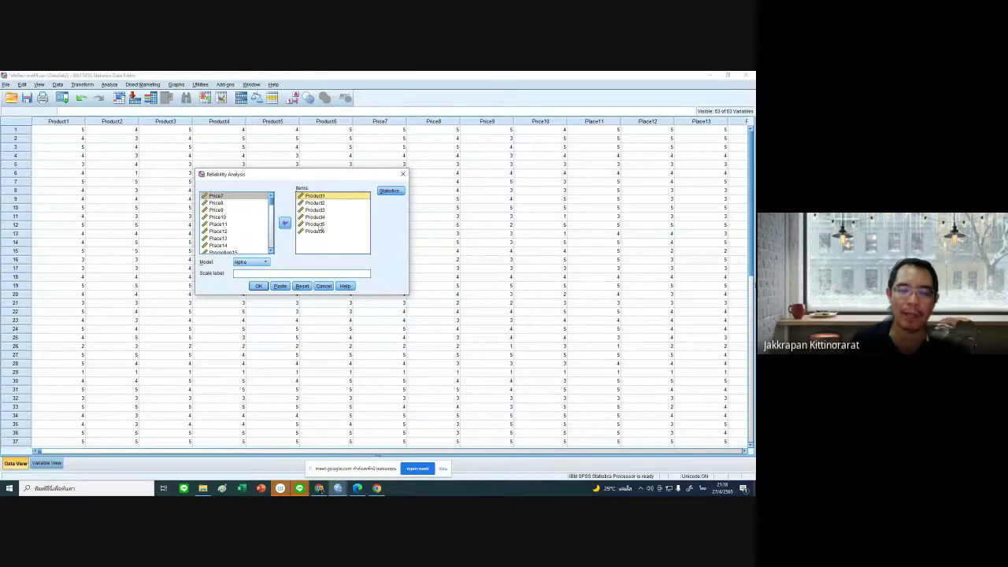
pyautogui.click(315, 224)
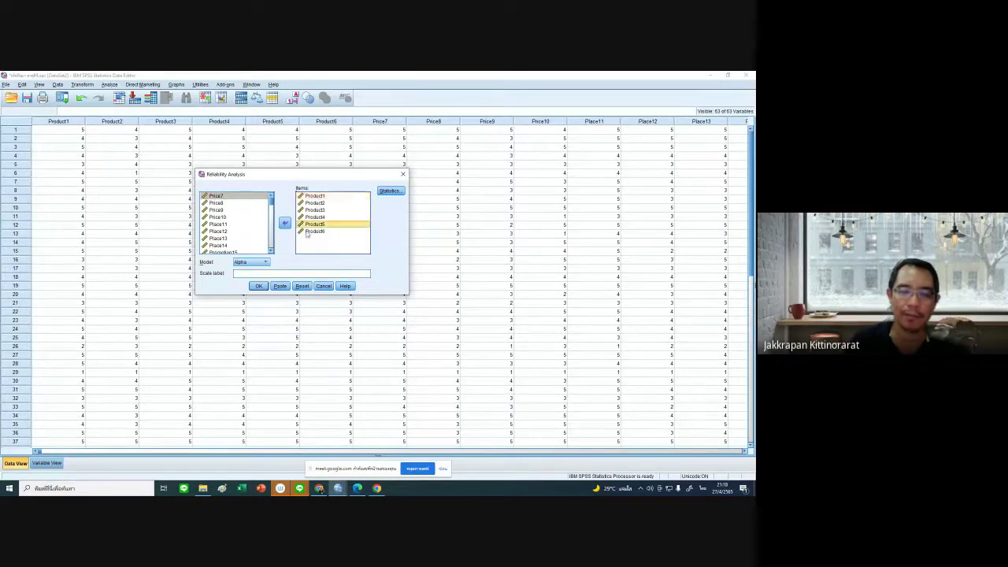
pyautogui.click(301, 285)
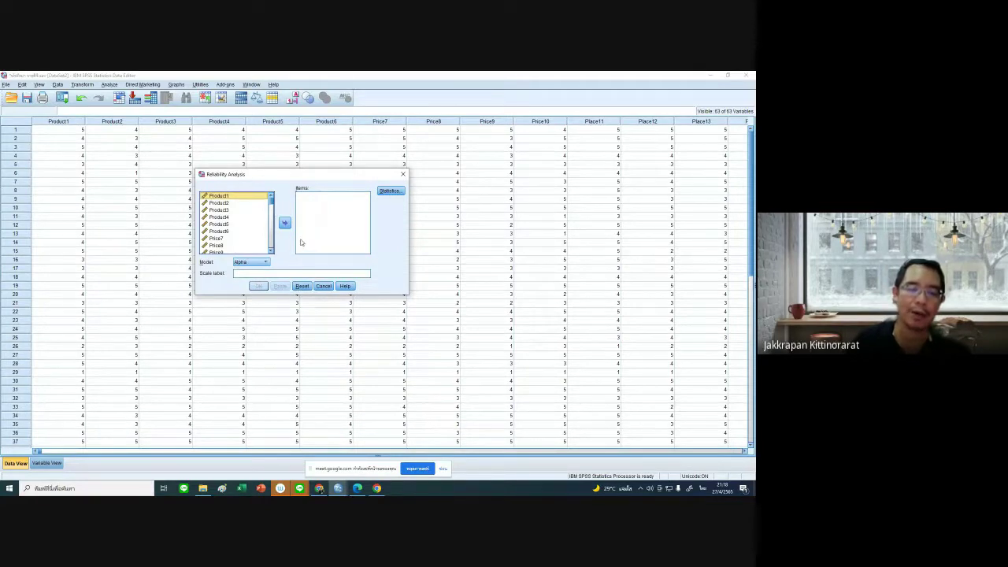
# Try moving Product1 to Product6 as one group into and out of the analysis items, and reset the selection
pyautogui.keyDown('shift'); pyautogui.click(237, 229); pyautogui.keyUp('shift')
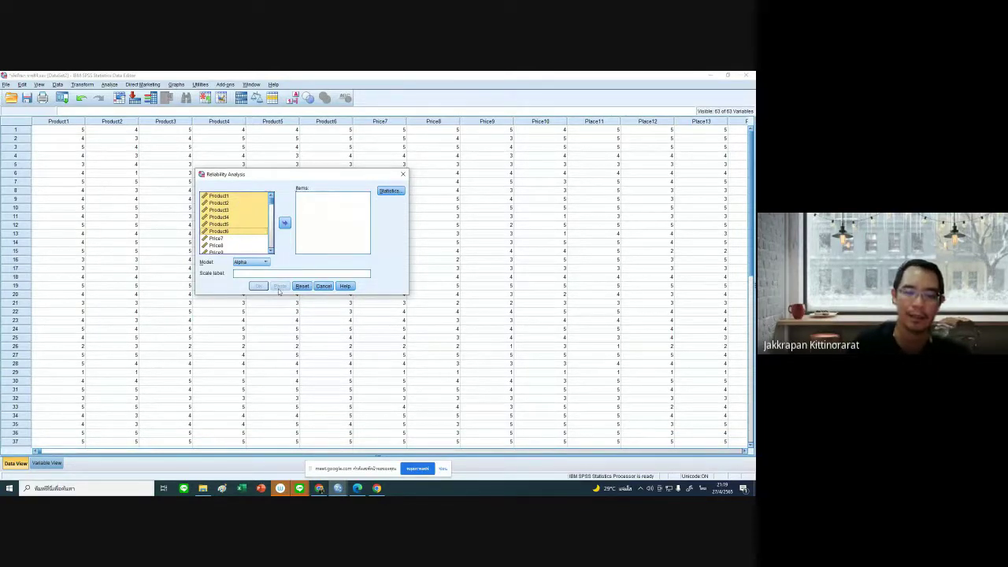
pyautogui.click(285, 224)
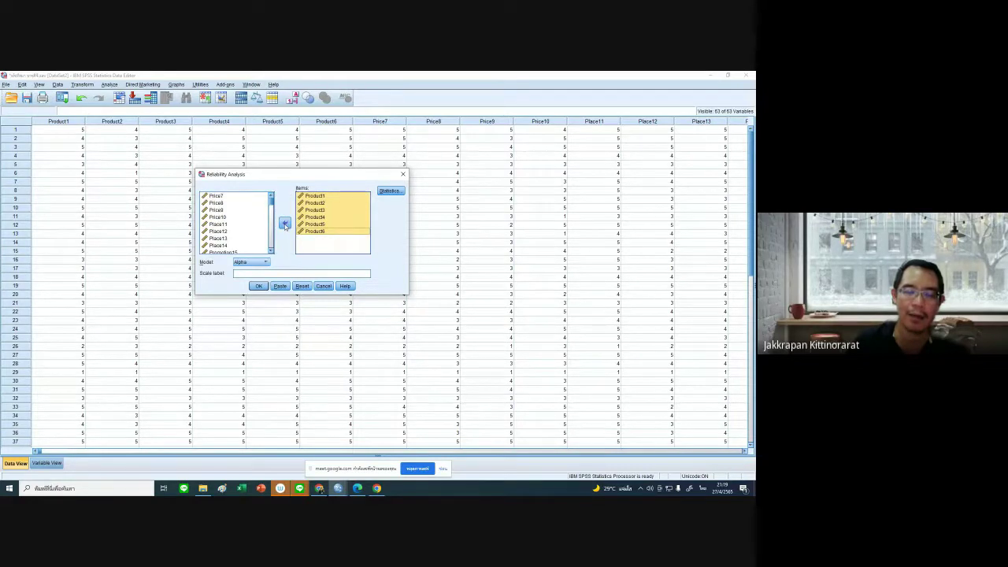
pyautogui.click(285, 224)
pyautogui.click(285, 224)
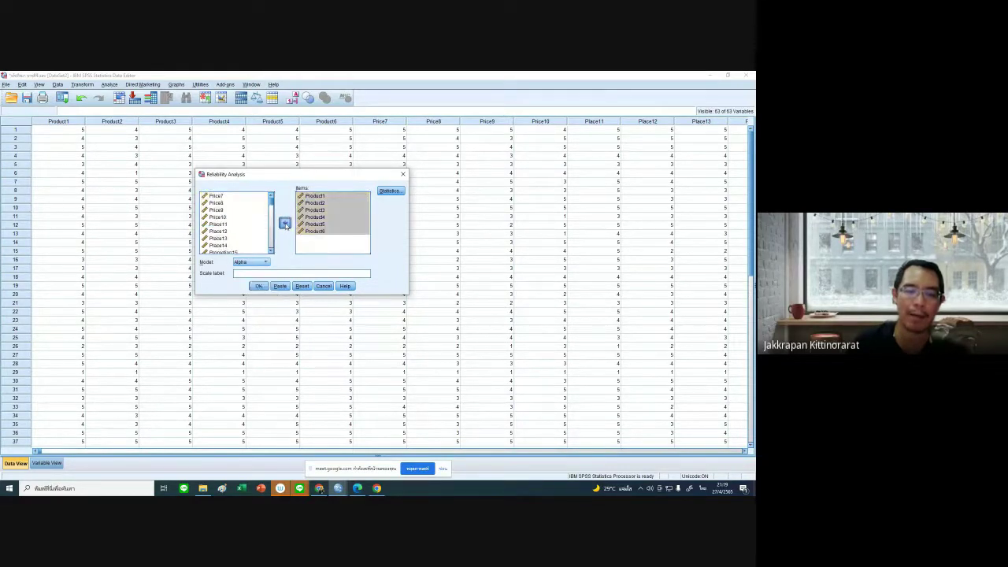
pyautogui.click(284, 224)
pyautogui.click(285, 224)
pyautogui.click(285, 224)
pyautogui.click(285, 224)
pyautogui.click(285, 224)
pyautogui.click(285, 225)
pyautogui.click(285, 224)
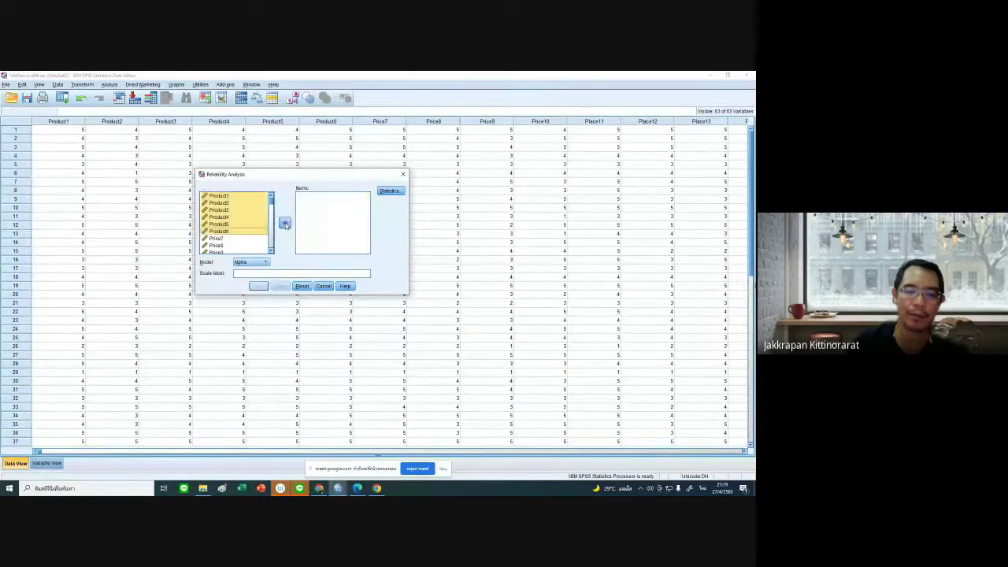
pyautogui.click(285, 224)
pyautogui.click(285, 224)
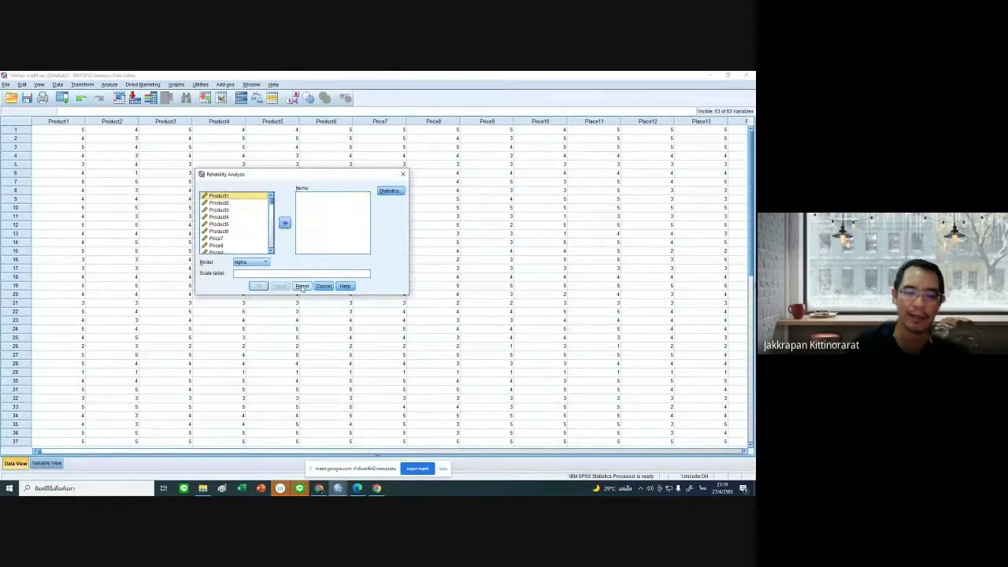
# Add Product1 through Product6 individually as the reliability items and run the analysis with the Alpha model
pyautogui.click(254, 218)
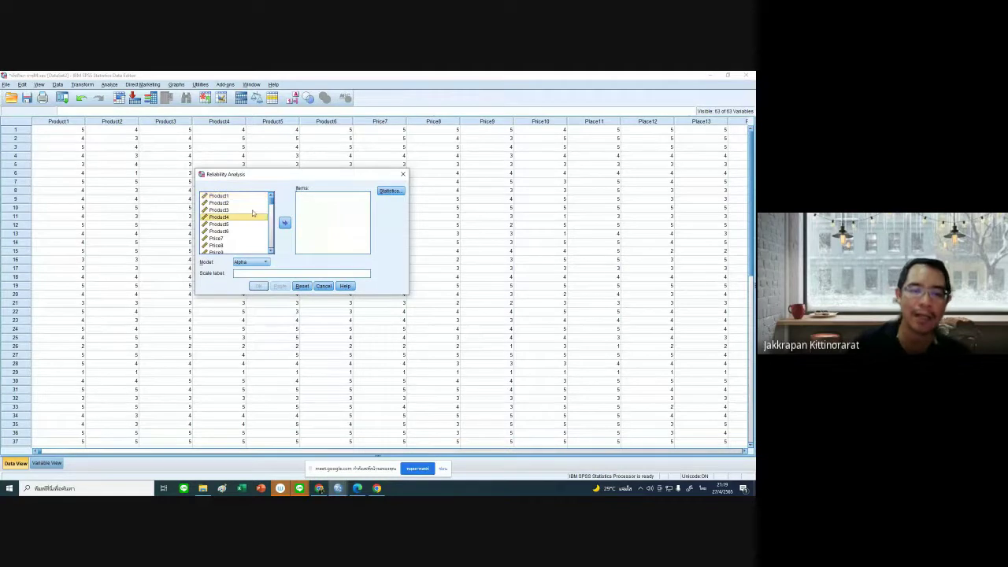
pyautogui.click(241, 197)
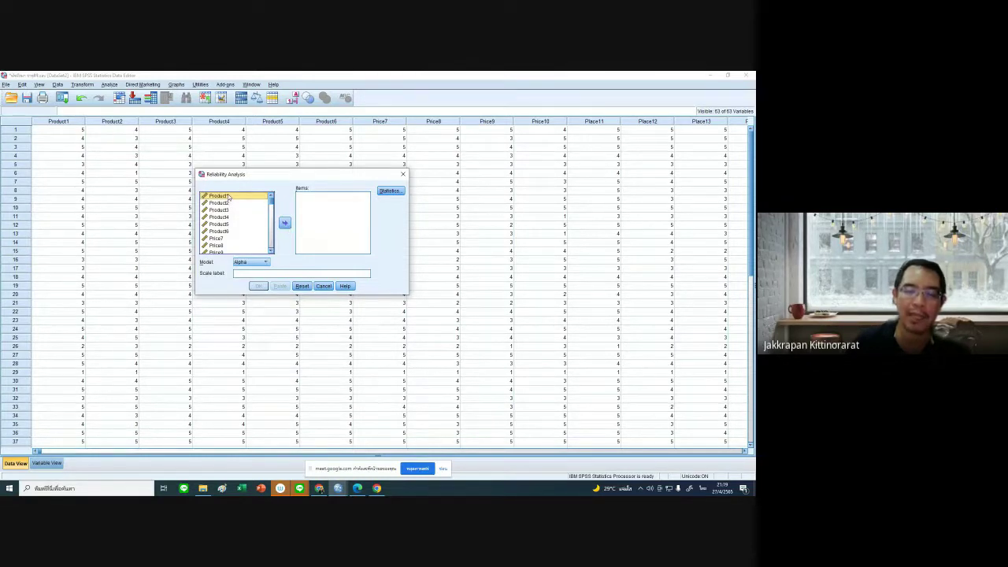
pyautogui.doubleClick(220, 196)
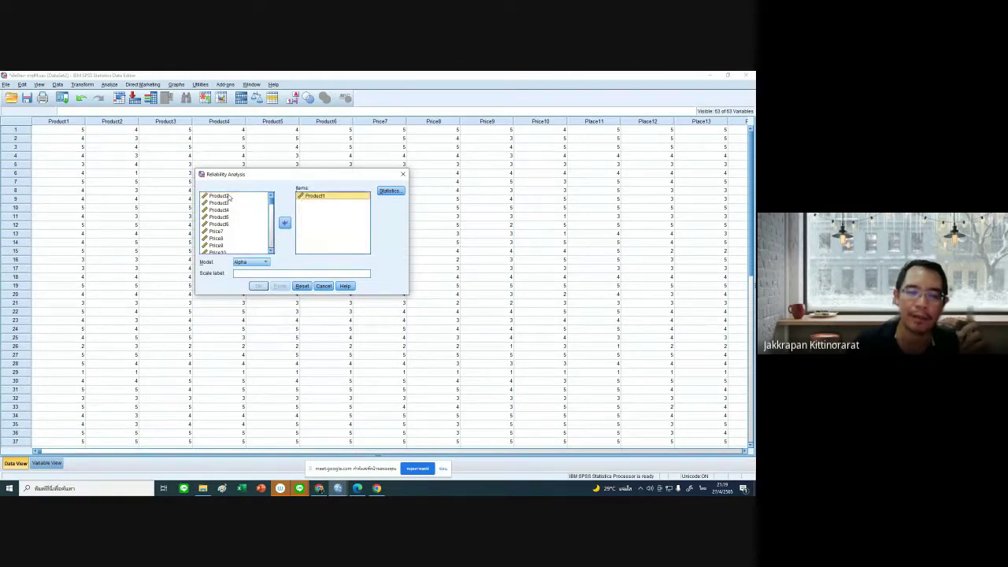
pyautogui.doubleClick(219, 195)
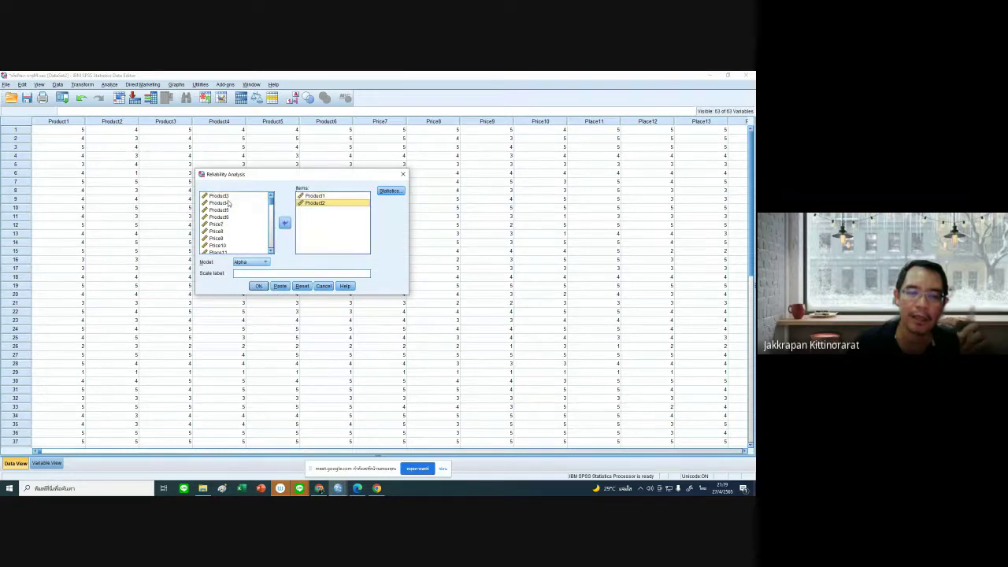
pyautogui.doubleClick(219, 195)
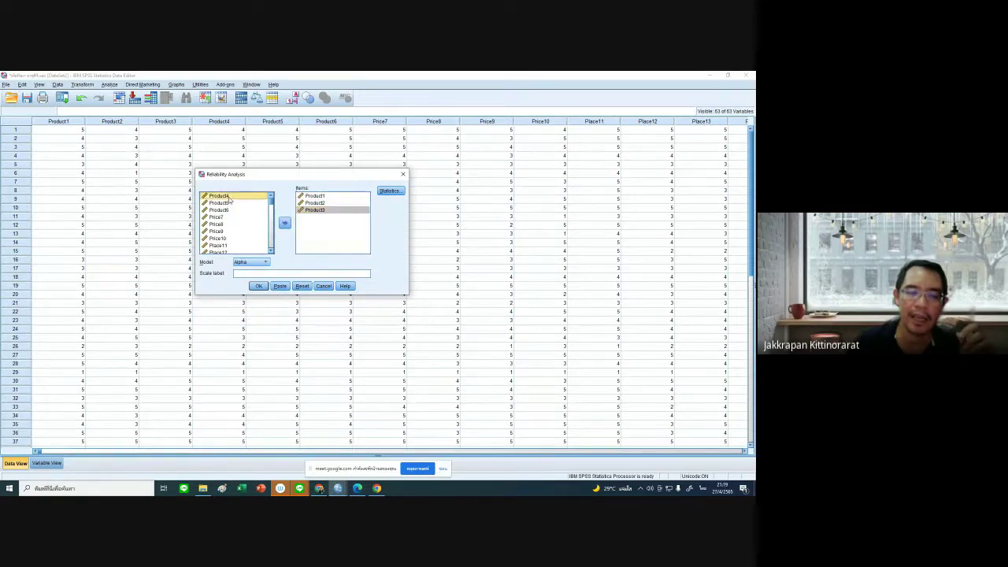
pyautogui.doubleClick(227, 197)
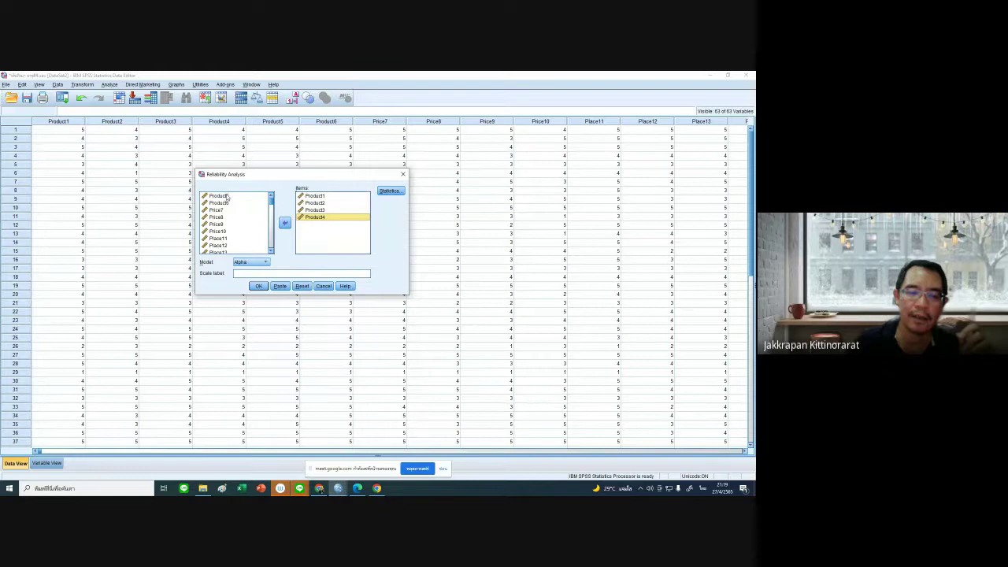
pyautogui.doubleClick(227, 197)
pyautogui.doubleClick(228, 197)
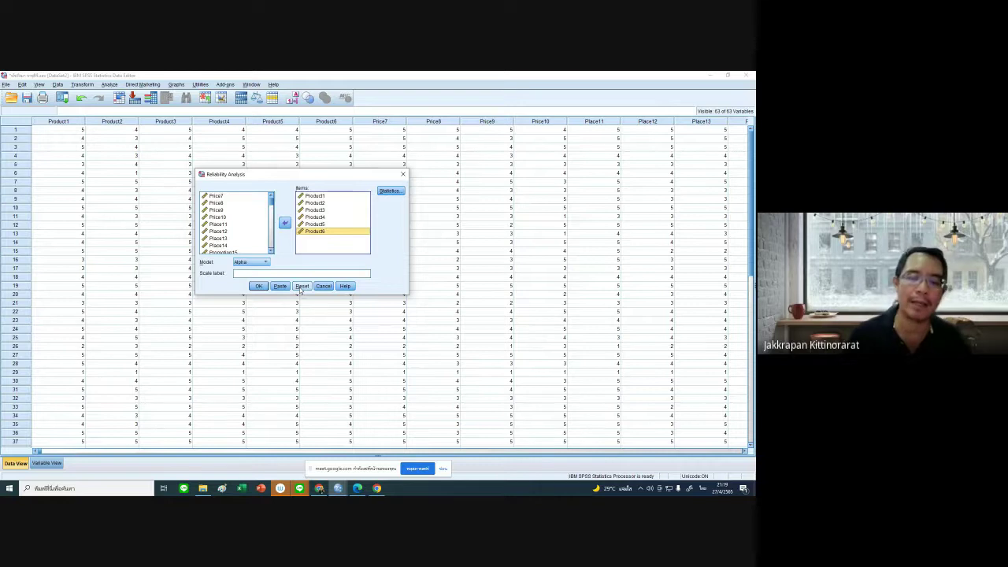
pyautogui.click(258, 286)
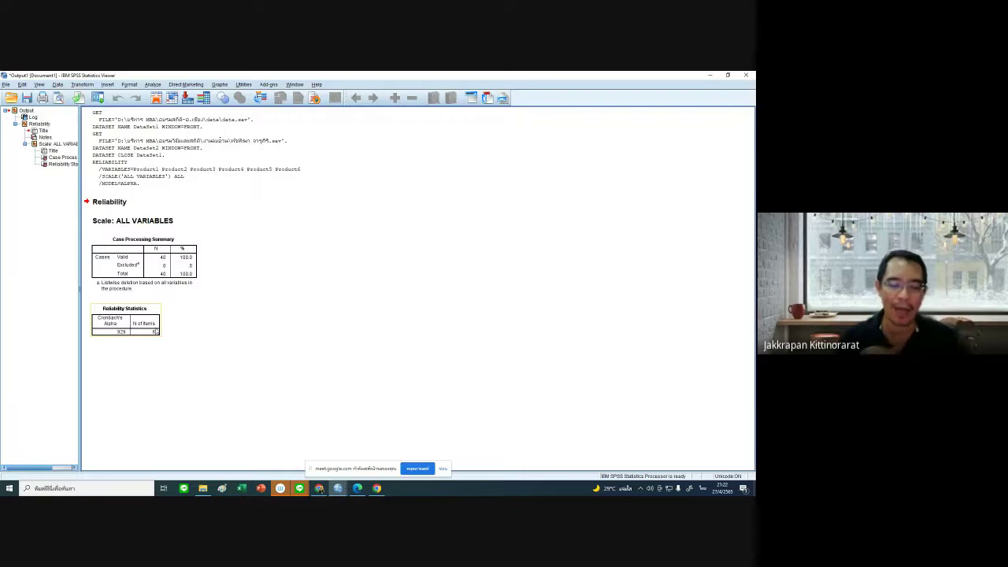
pyautogui.click(200, 405)
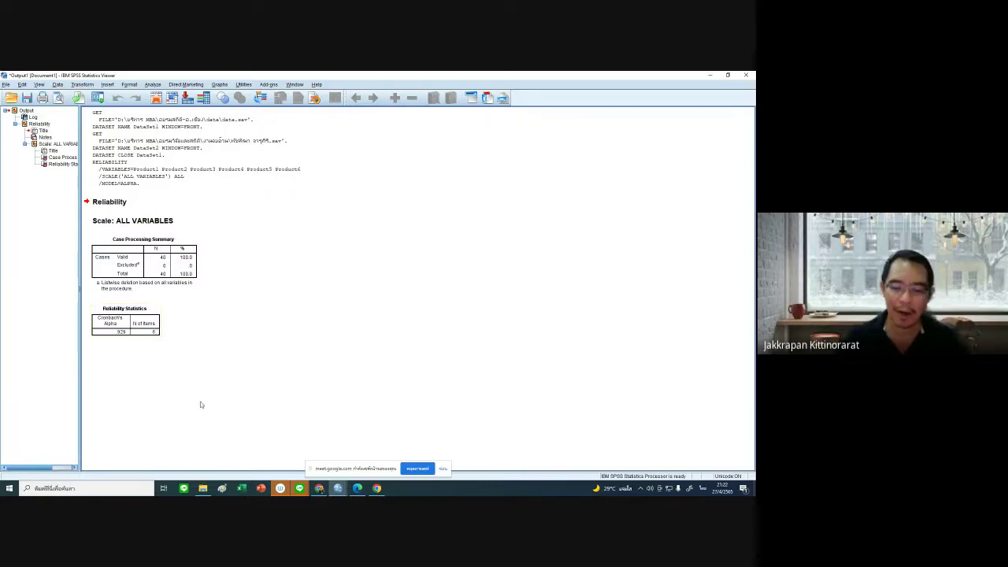
# Switch to the research report PDF in the browser and examine the Cronbach's alpha coefficients in Table 3.1, including the Product component
pyautogui.click(377, 488)
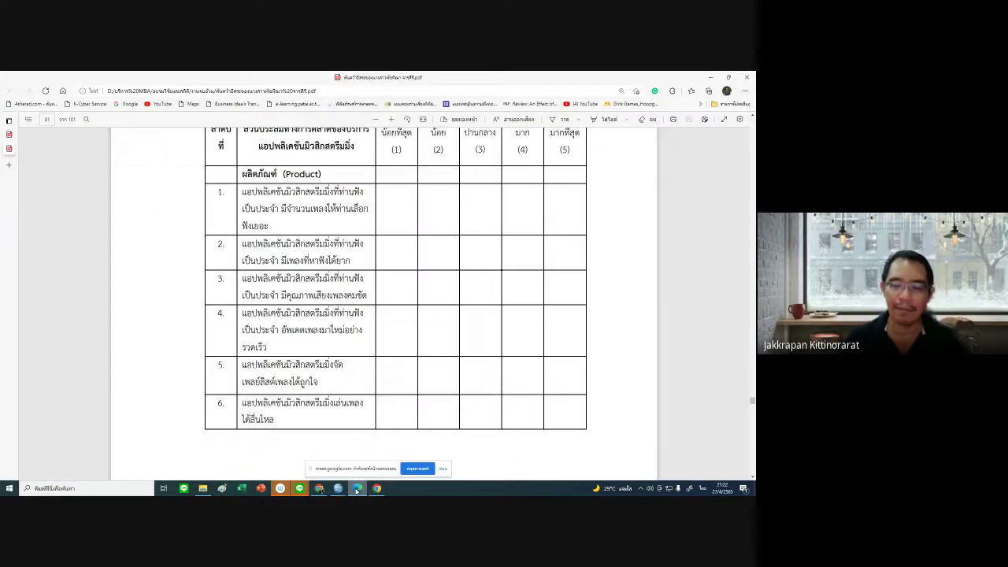
pyautogui.scroll(10, 381, 325)
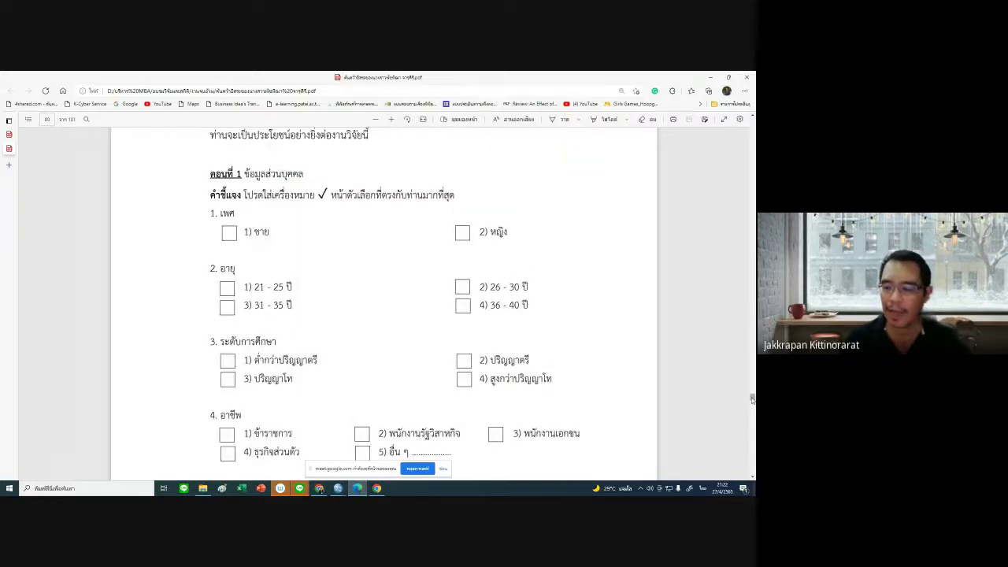
pyautogui.moveTo(752, 400); pyautogui.dragTo(736, 258)
pyautogui.scroll(3, 518, 305)
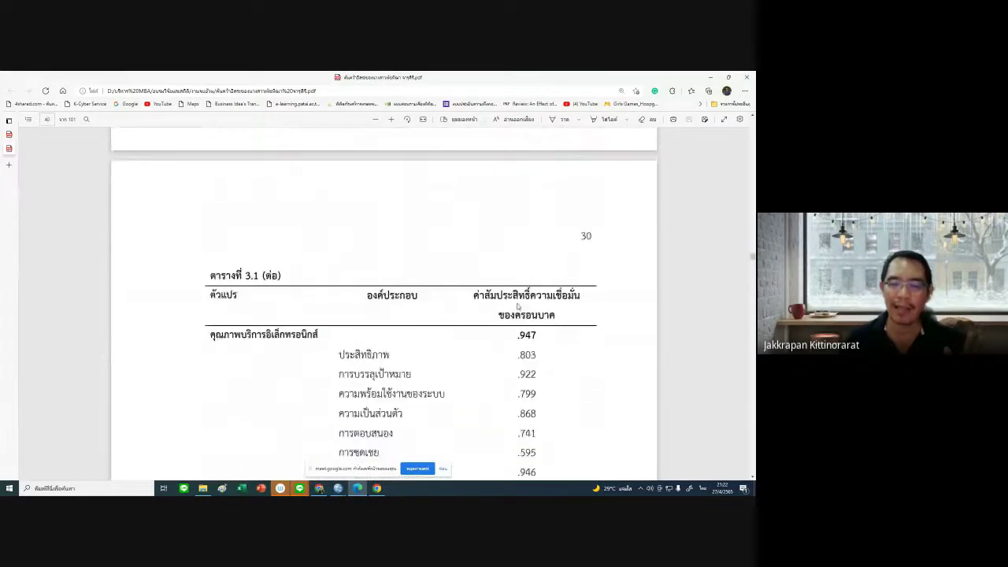
pyautogui.scroll(-1, 517, 306)
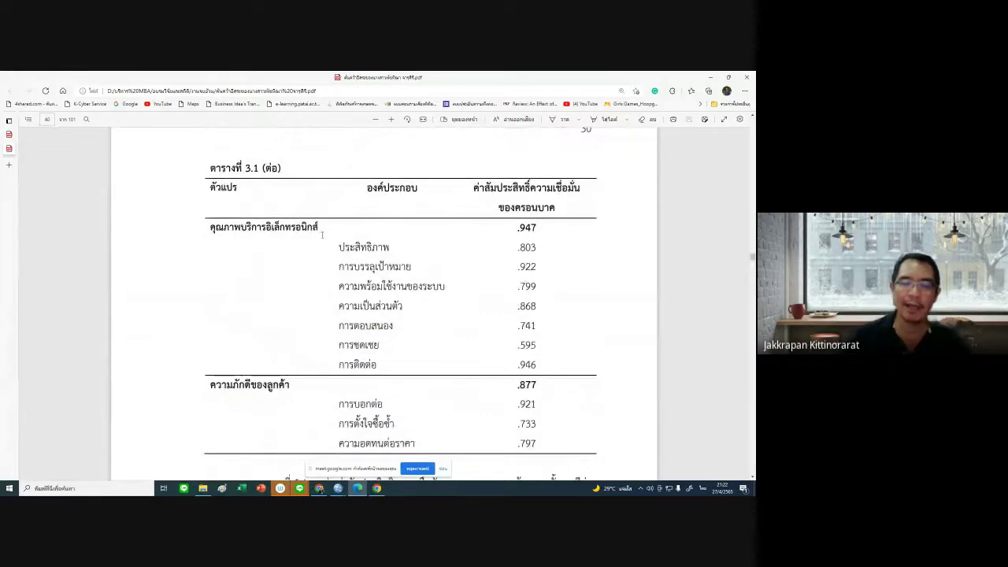
pyautogui.scroll(6, 361, 249)
pyautogui.scroll(-3, 362, 249)
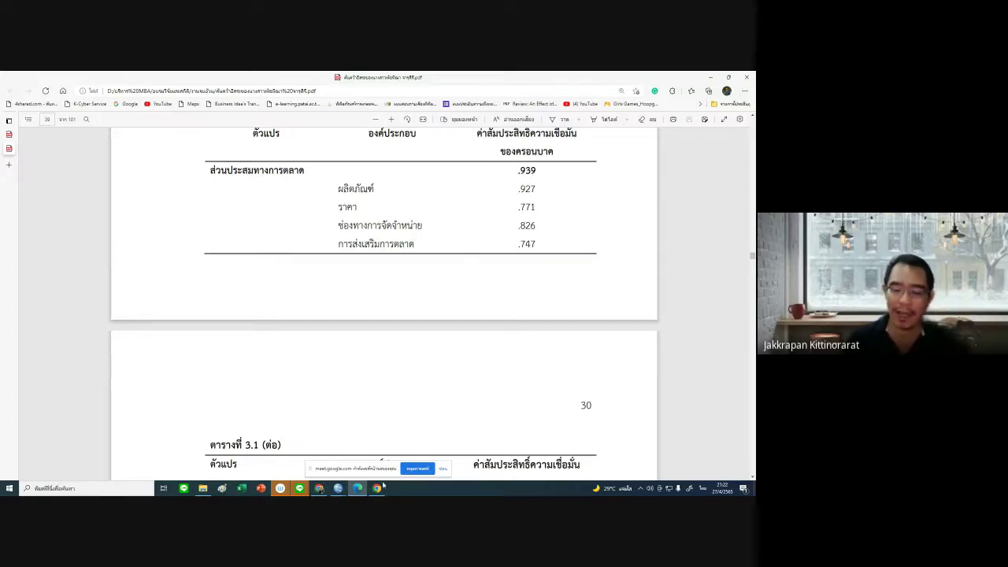
pyautogui.moveTo(377, 489)
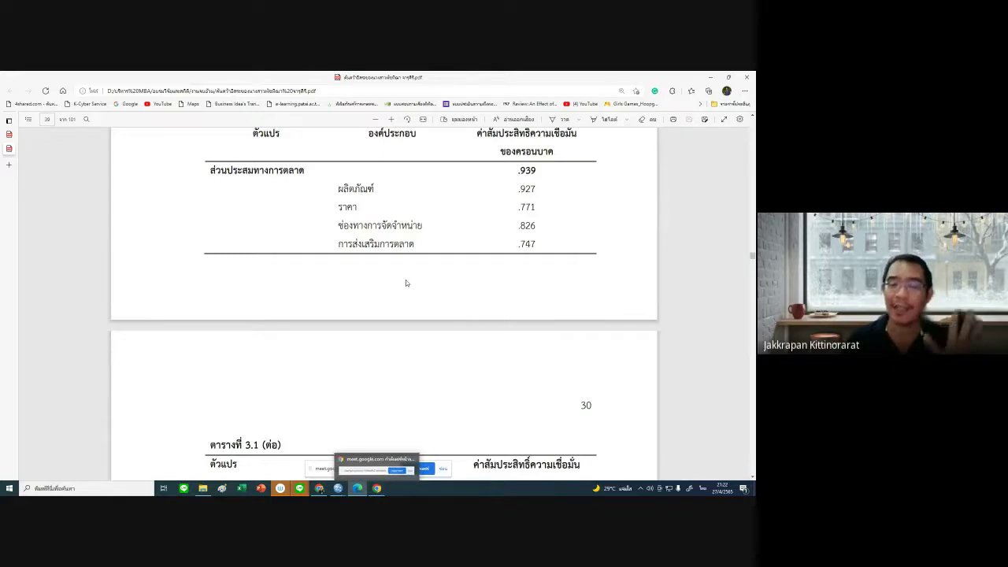
# Switch from the report PDF to the SPSS Data Editor, reopen Reliability Analysis and reset it to clear the Product items
pyautogui.scroll(2, 405, 279)
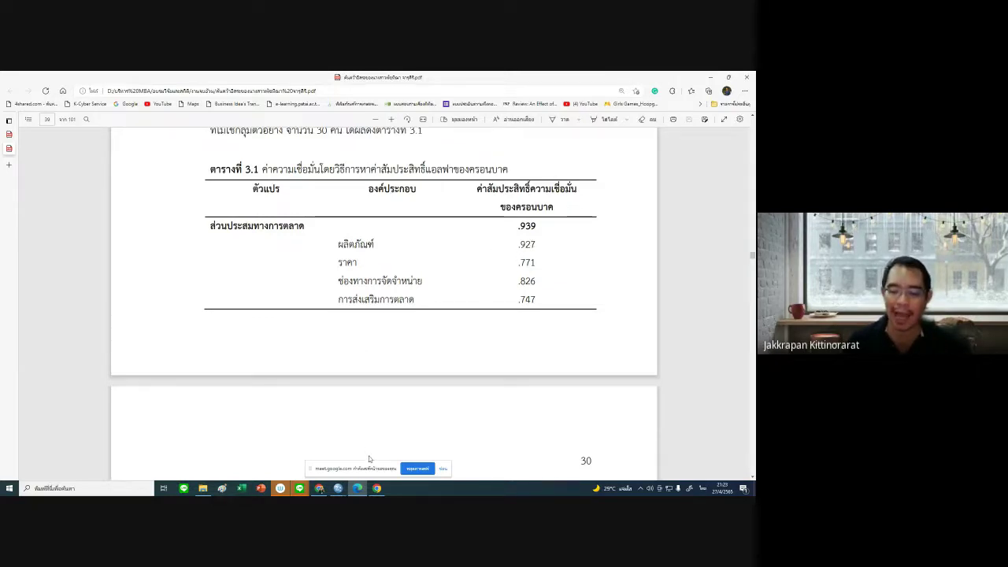
pyautogui.moveTo(337, 488)
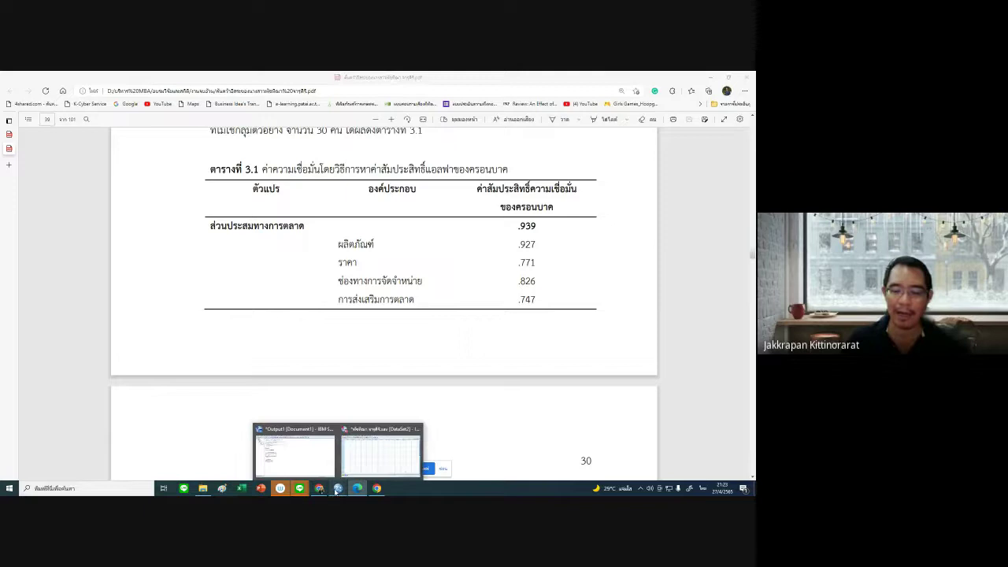
pyautogui.click(364, 459)
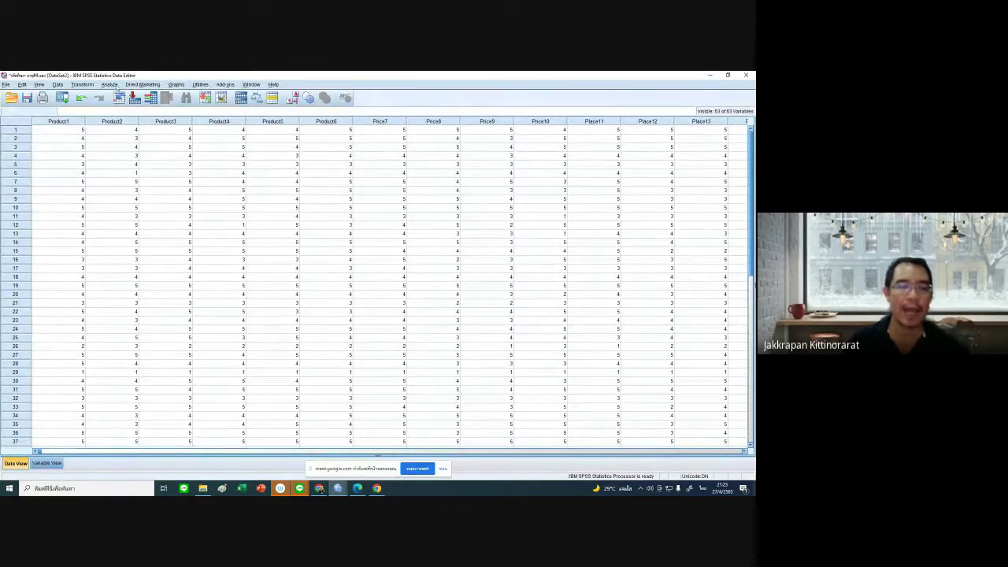
pyautogui.click(110, 84)
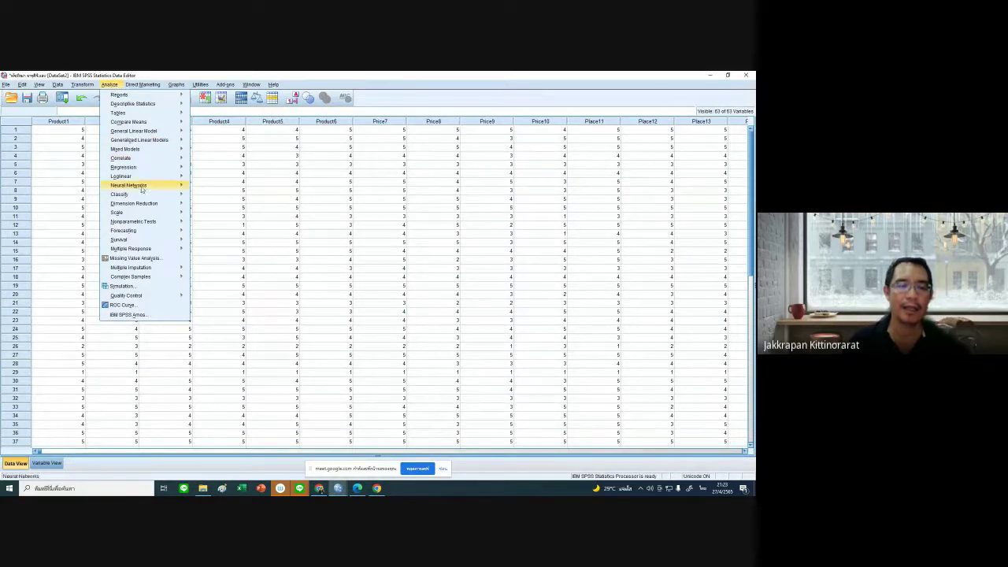
pyautogui.moveTo(135, 213)
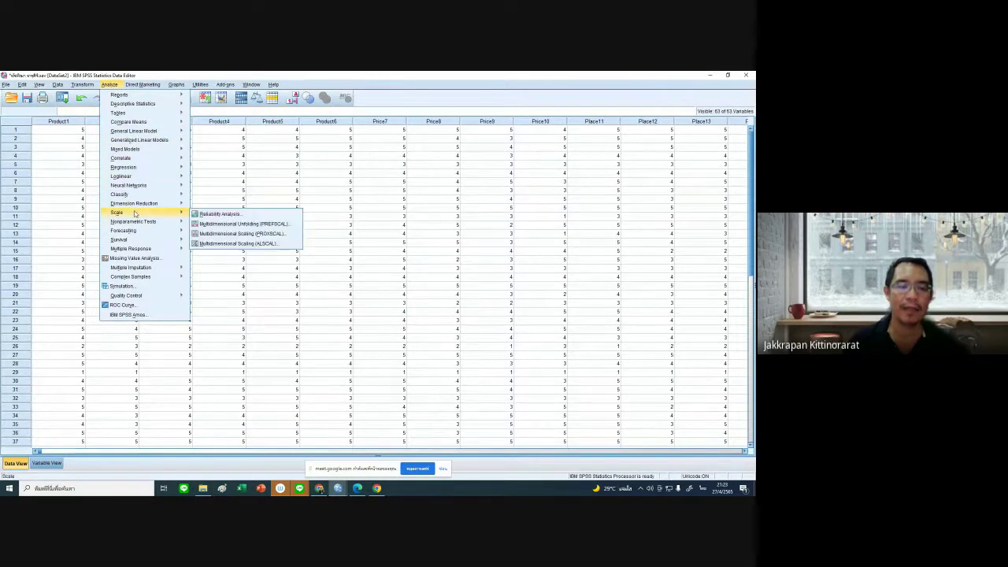
pyautogui.click(219, 215)
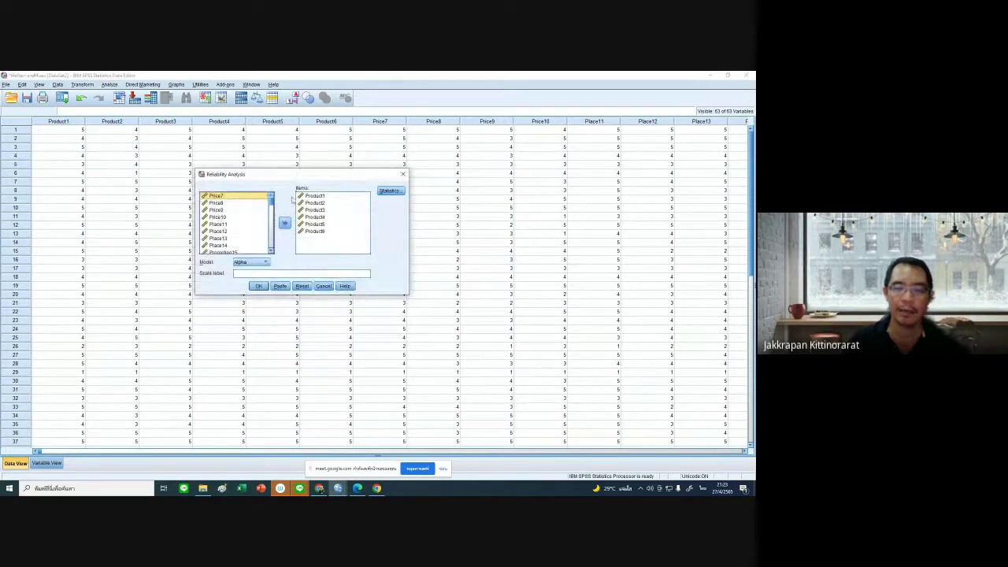
pyautogui.click(302, 286)
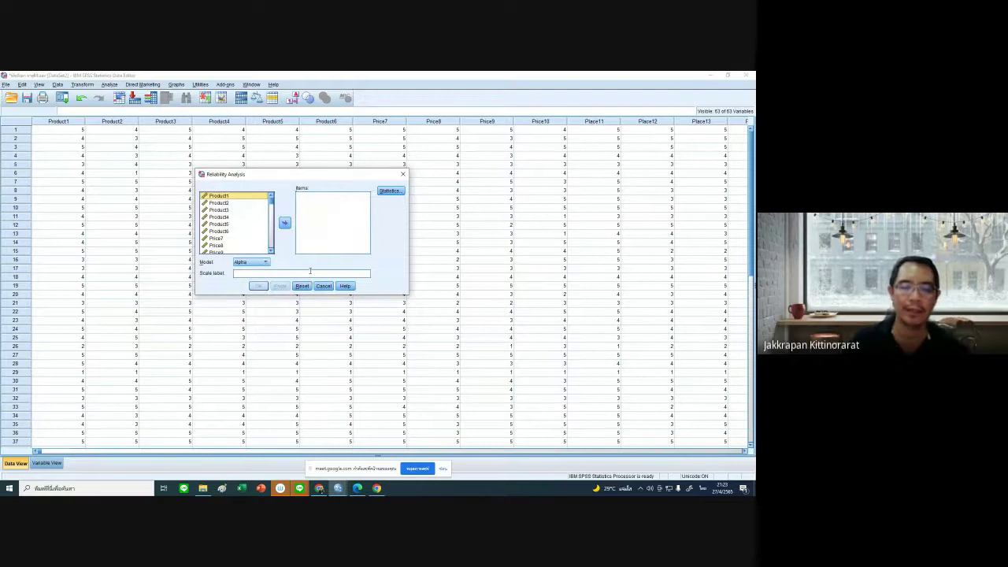
# Select Price7 in the variable list as the first Price item for the reliability analysis
pyautogui.scroll(-3, 248, 225)
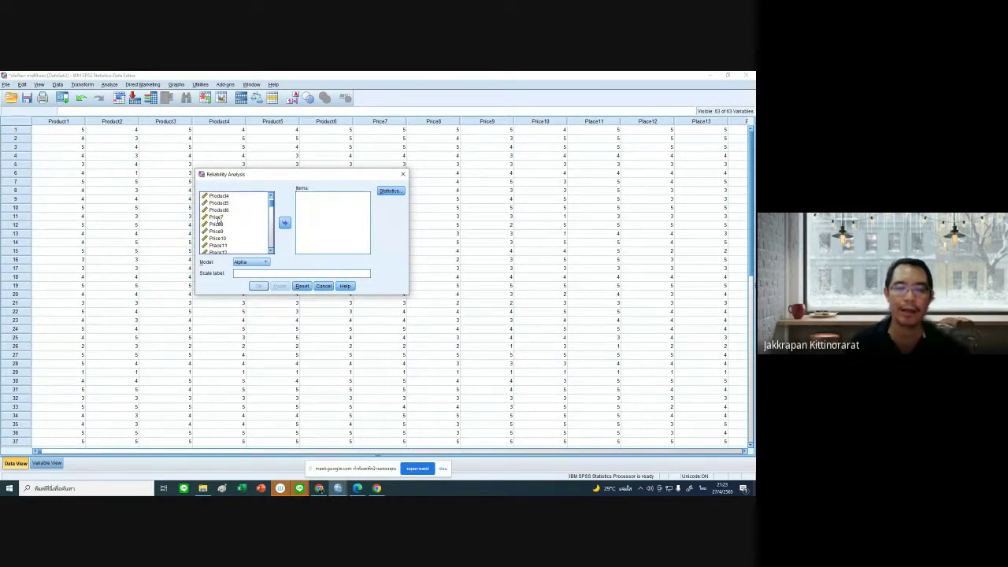
pyautogui.click(219, 218)
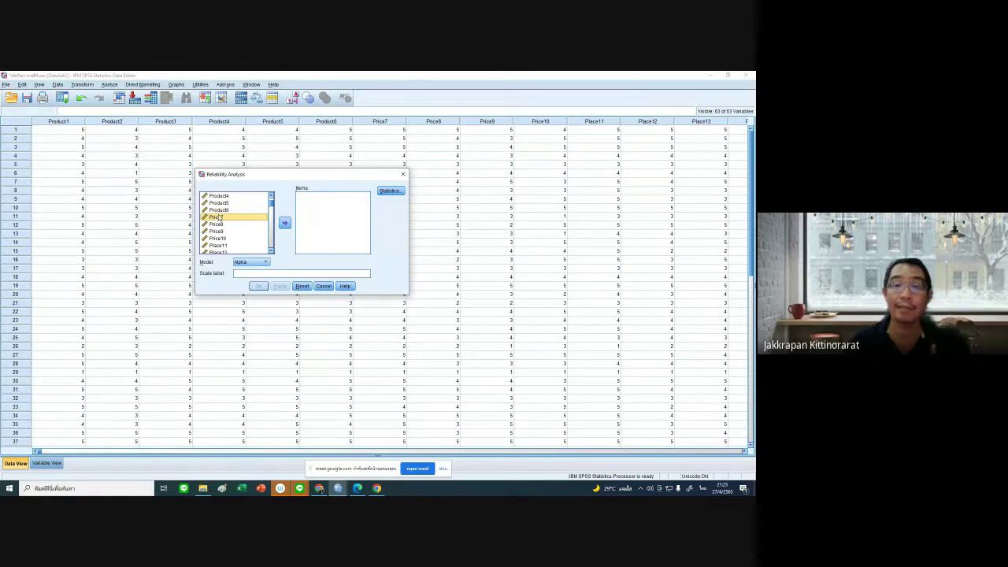